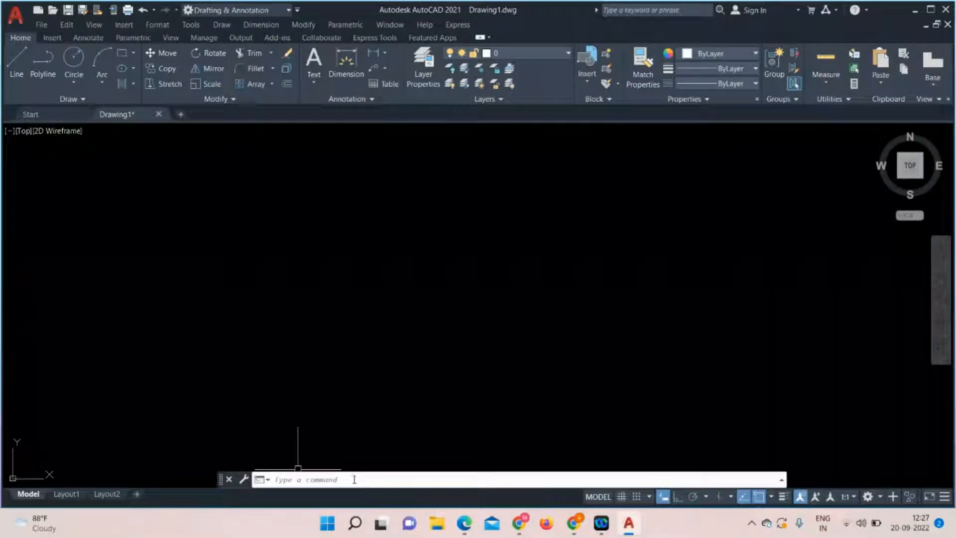
Draw a single, nearly horizontal line across the middle of the drawing area with the LINE command
{"action": "left_click", "coordinate": [354, 480]}
{"action": "type", "text": "lin"}
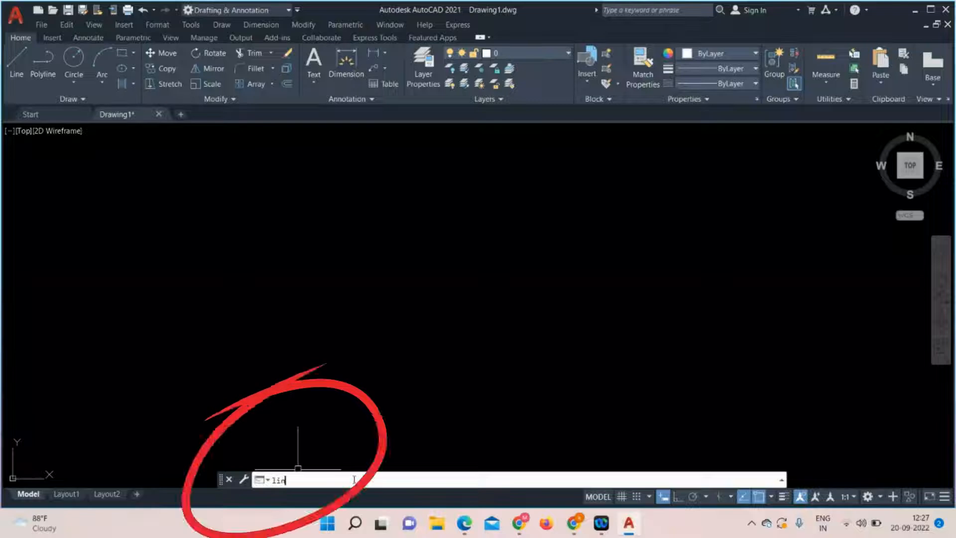
{"action": "type", "text": "e"}
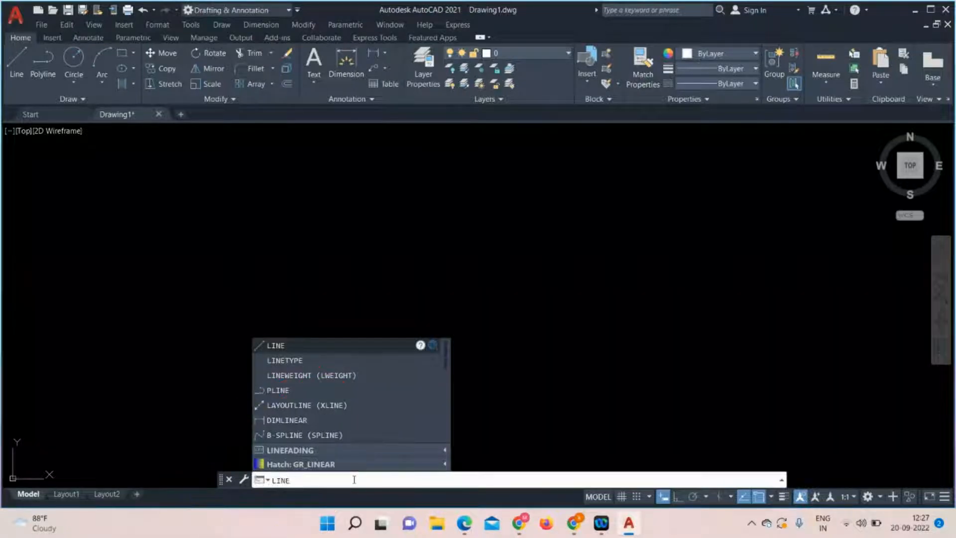
{"action": "key", "text": "Return"}
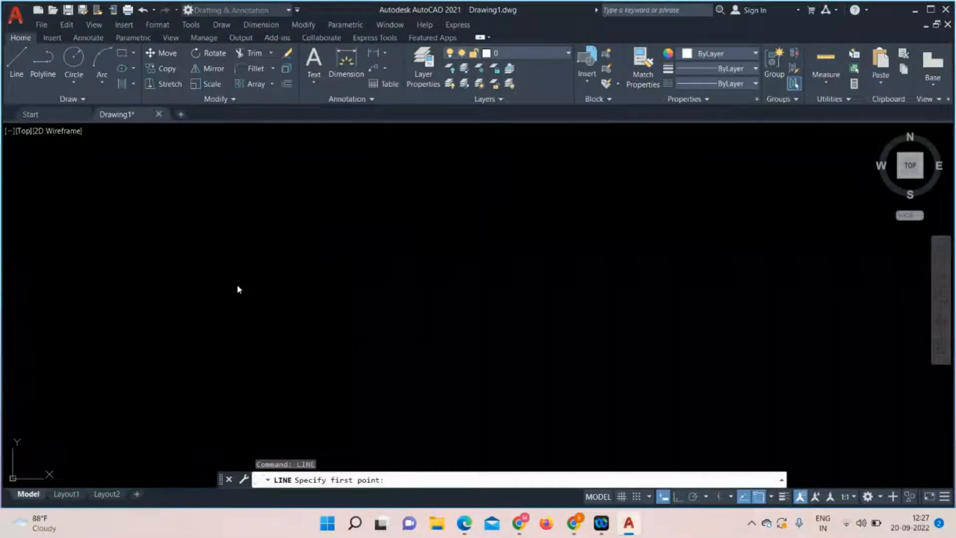
{"action": "left_click", "coordinate": [237, 285]}
{"action": "left_click", "coordinate": [664, 281]}
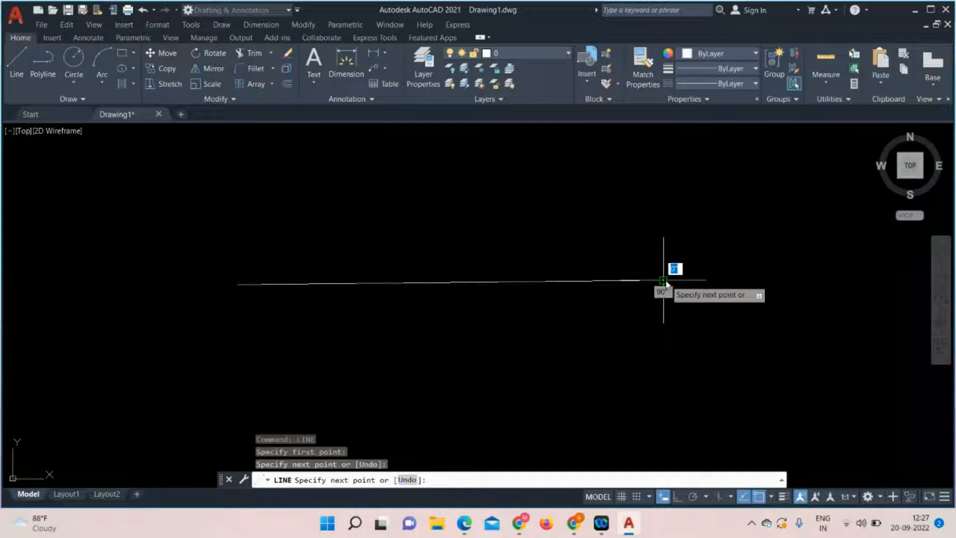
{"action": "key", "text": "Escape"}
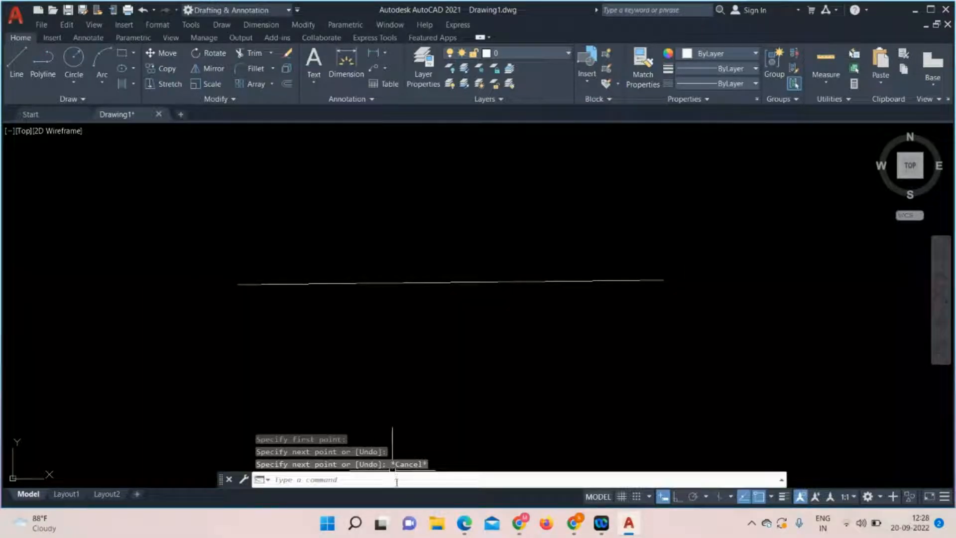
Draw a circle of about 1'-11" radius with the CIRCLE command, centred below the line and crossing it
{"action": "type", "text": "CIRC"}
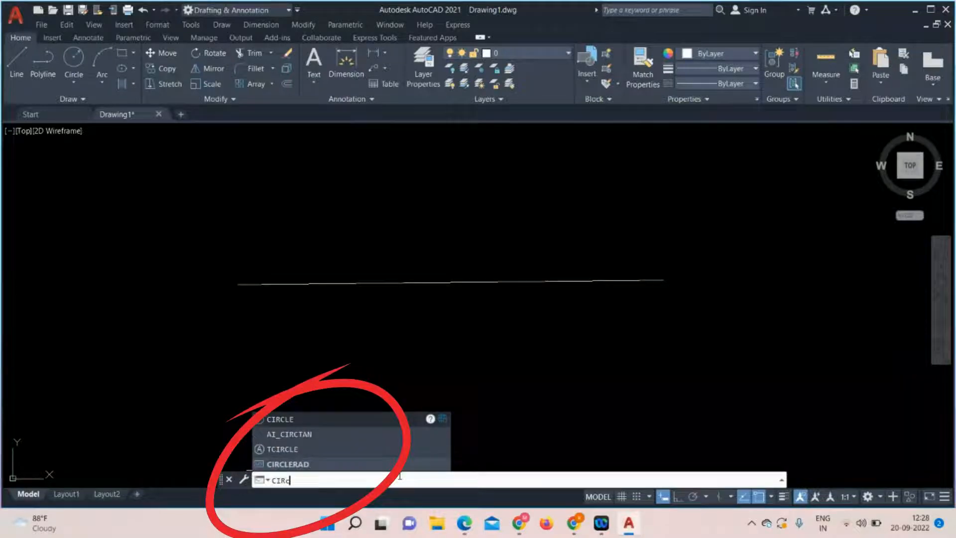
{"action": "type", "text": "LE"}
{"action": "key", "text": "Return"}
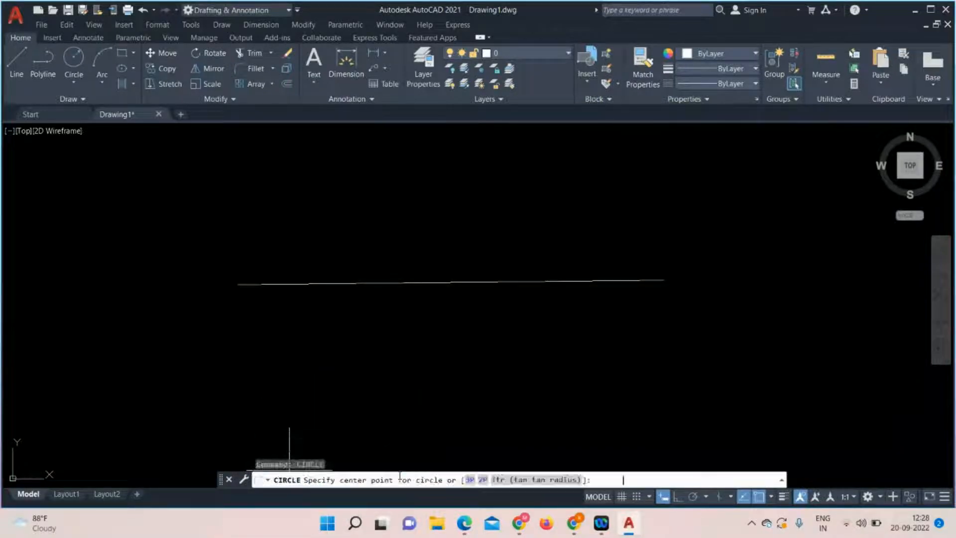
{"action": "left_click", "coordinate": [488, 339]}
{"action": "left_click", "coordinate": [540, 401]}
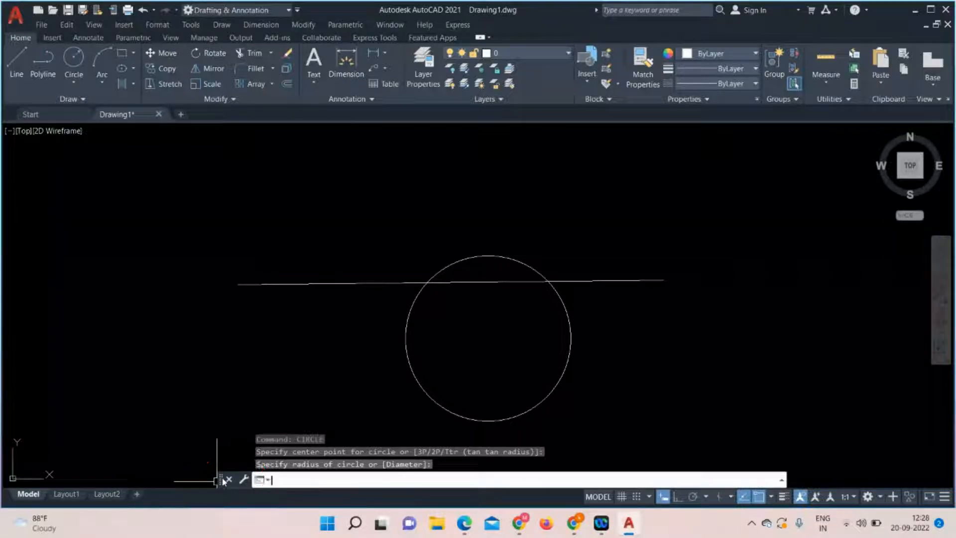
Reposition the floating command line window, dock it beneath the drawing area, and undock it back to a floating bar
{"action": "mouse_move", "coordinate": [222, 480]}
{"action": "left_mouse_down"}
{"action": "mouse_move", "coordinate": [135, 365]}
{"action": "mouse_move", "coordinate": [277, 274]}
{"action": "mouse_move", "coordinate": [146, 181]}
{"action": "mouse_move", "coordinate": [340, 314]}
{"action": "mouse_move", "coordinate": [148, 232]}
{"action": "mouse_move", "coordinate": [327, 185]}
{"action": "mouse_move", "coordinate": [207, 269]}
{"action": "mouse_move", "coordinate": [70, 317]}
{"action": "mouse_move", "coordinate": [109, 336]}
{"action": "mouse_move", "coordinate": [184, 241]}
{"action": "mouse_move", "coordinate": [311, 400]}
{"action": "mouse_move", "coordinate": [258, 462]}
{"action": "left_mouse_up"}
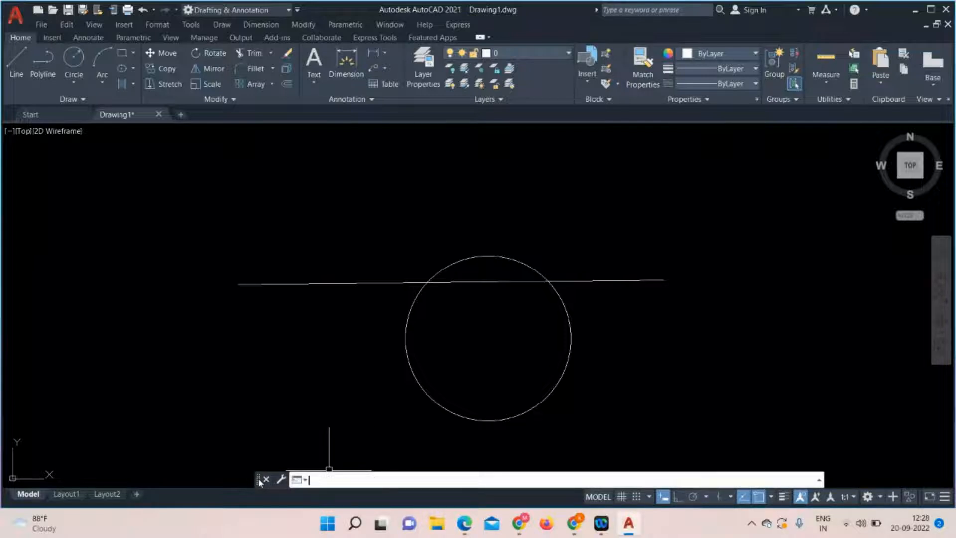
{"action": "mouse_move", "coordinate": [259, 481]}
{"action": "left_mouse_down"}
{"action": "mouse_move", "coordinate": [128, 459]}
{"action": "mouse_move", "coordinate": [100, 478]}
{"action": "mouse_move", "coordinate": [11, 470]}
{"action": "mouse_move", "coordinate": [10, 481]}
{"action": "left_mouse_up"}
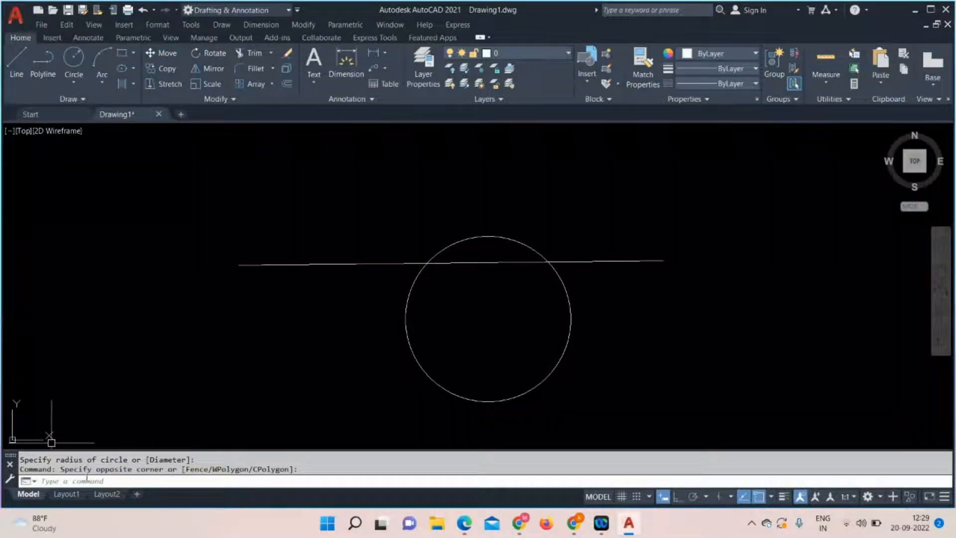
{"action": "mouse_move", "coordinate": [11, 457]}
{"action": "left_mouse_down"}
{"action": "mouse_move", "coordinate": [118, 374]}
{"action": "mouse_move", "coordinate": [196, 461]}
{"action": "left_mouse_up"}
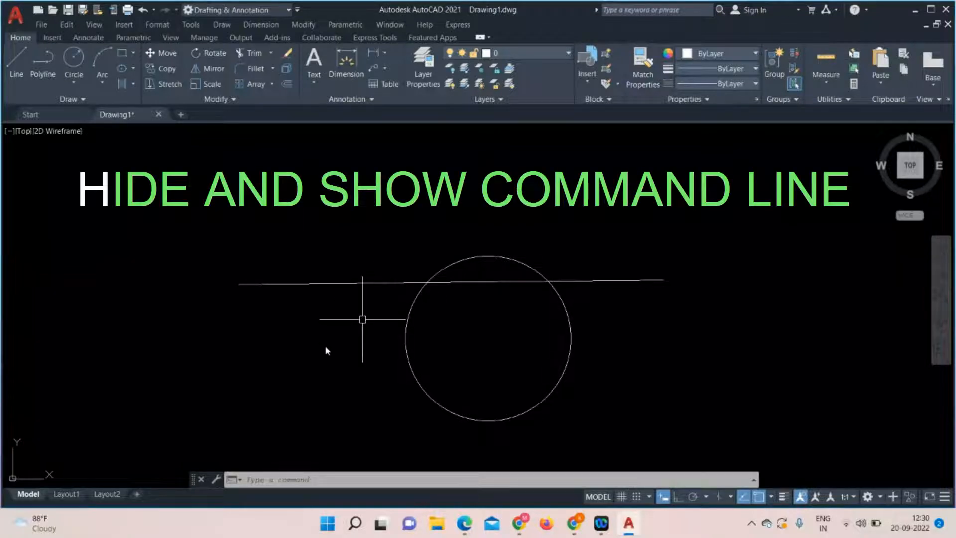
Close the command line window, confirming the closure, and restore it with the COMMANDLINE command
{"action": "left_click", "coordinate": [201, 479]}
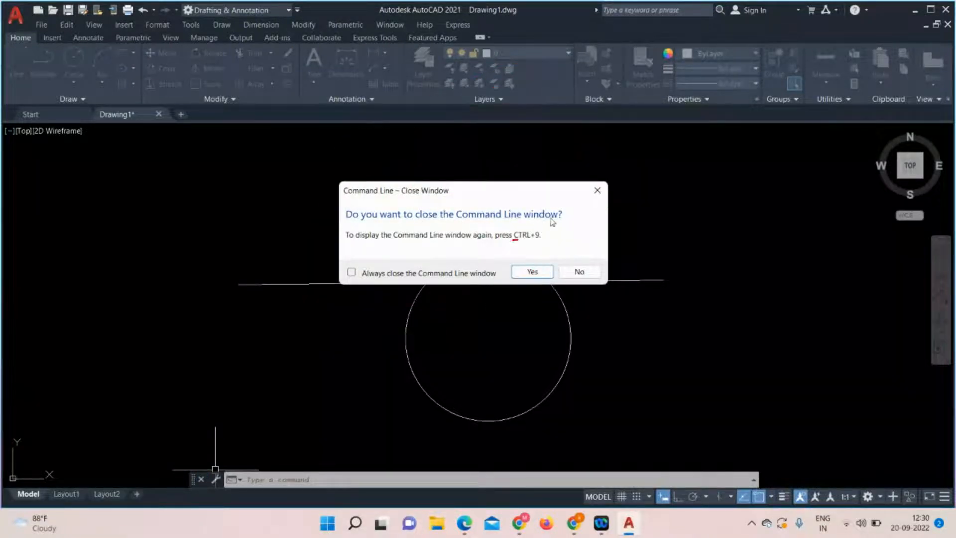
{"action": "left_click", "coordinate": [532, 272]}
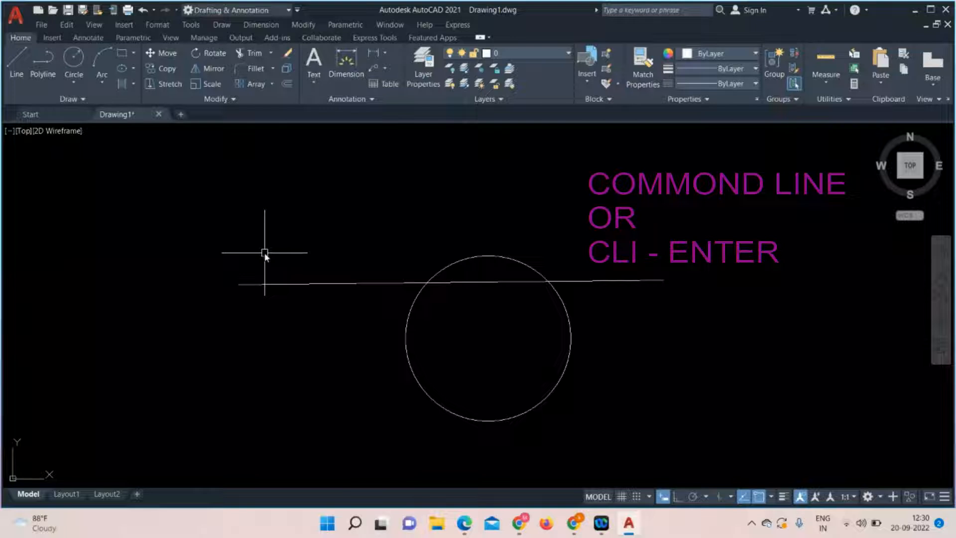
{"action": "type", "text": "coMMon"}
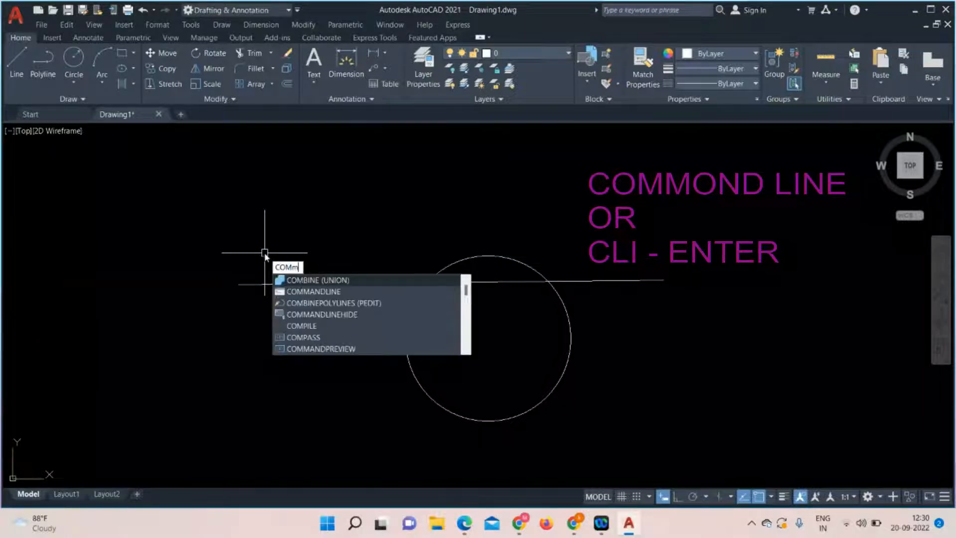
{"action": "type", "text": "d"}
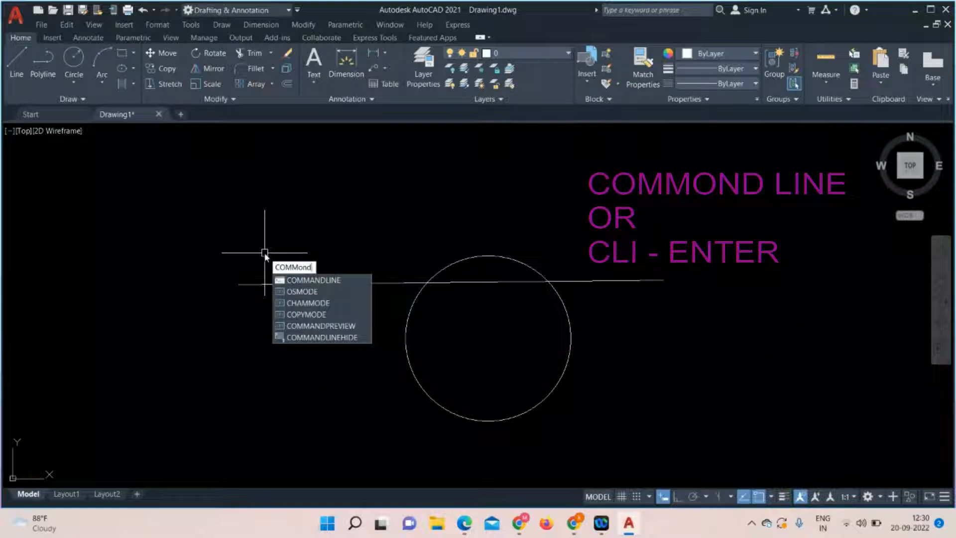
{"action": "left_click", "coordinate": [324, 280]}
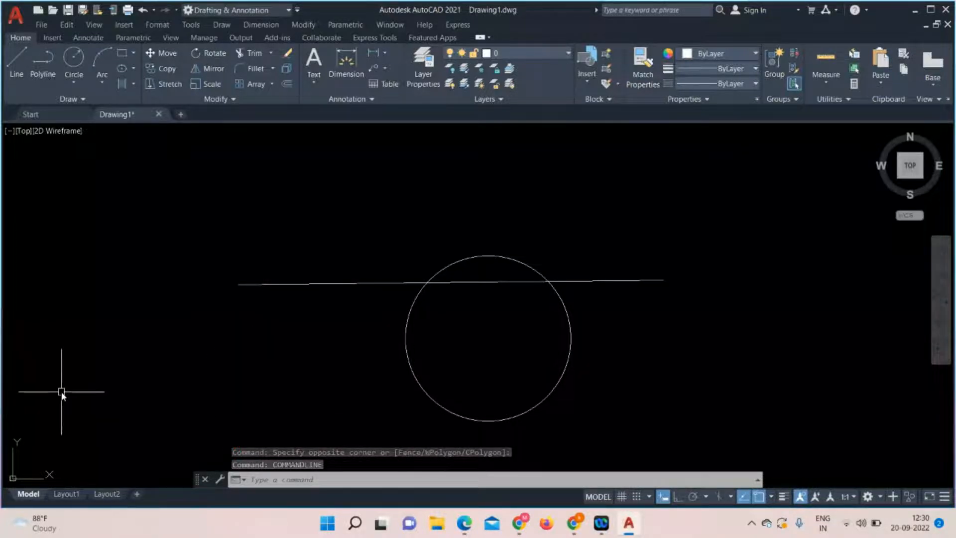
Hide the command line window once more and toggle its display back on
{"action": "left_click", "coordinate": [206, 480]}
{"action": "left_click", "coordinate": [533, 273]}
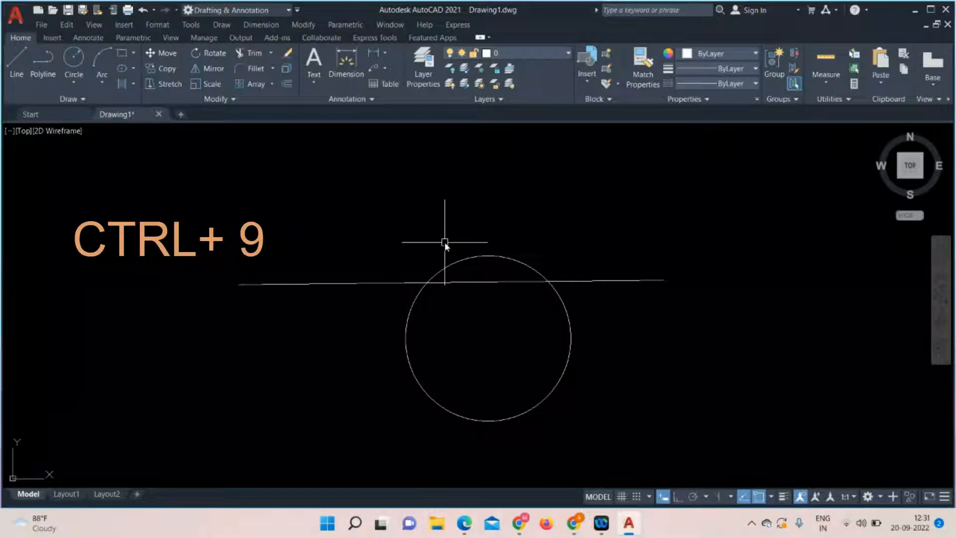
{"action": "key", "text": "ctrl+9"}
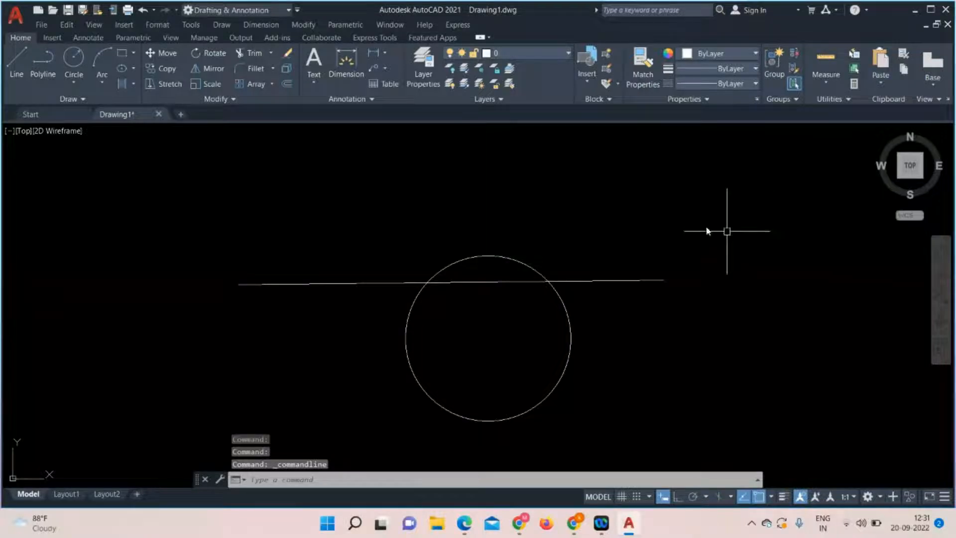
Delete the line and the circle together from the drawing
{"action": "left_click", "coordinate": [668, 211]}
{"action": "left_click", "coordinate": [288, 410]}
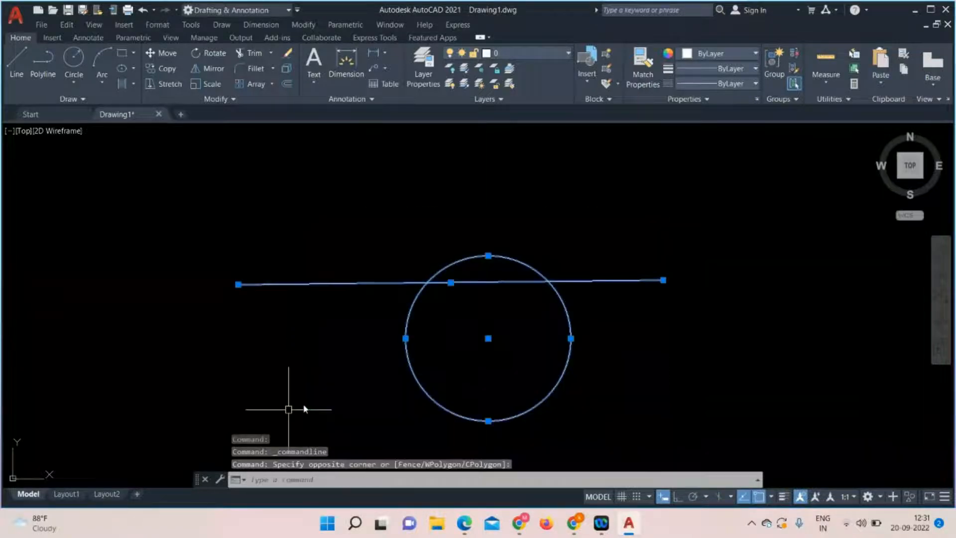
{"action": "key", "text": "Delete"}
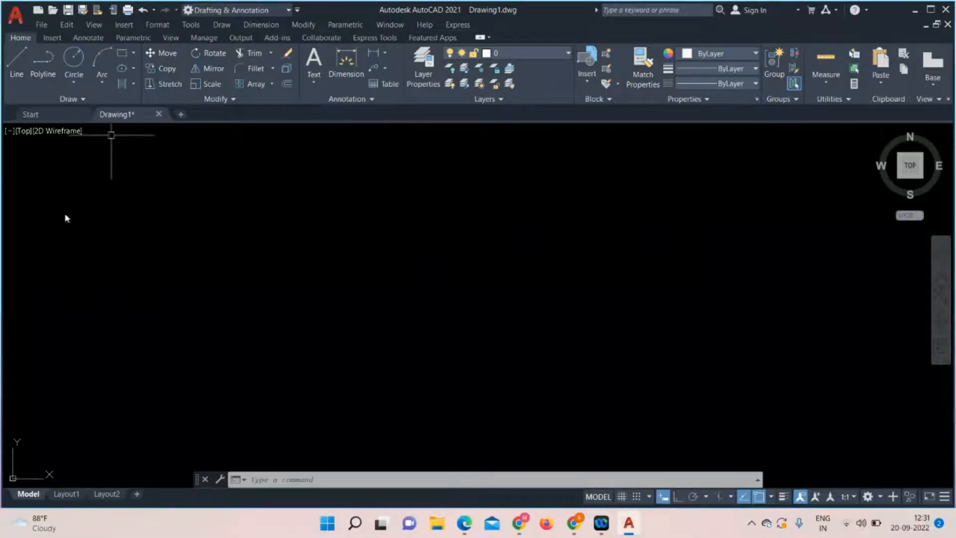
Draw a circle of about 1'-0" radius and a larger overlapping circle of about 2'-5" radius beside it
{"action": "left_click", "coordinate": [73, 58]}
{"action": "left_click", "coordinate": [187, 246]}
{"action": "left_click", "coordinate": [209, 289]}
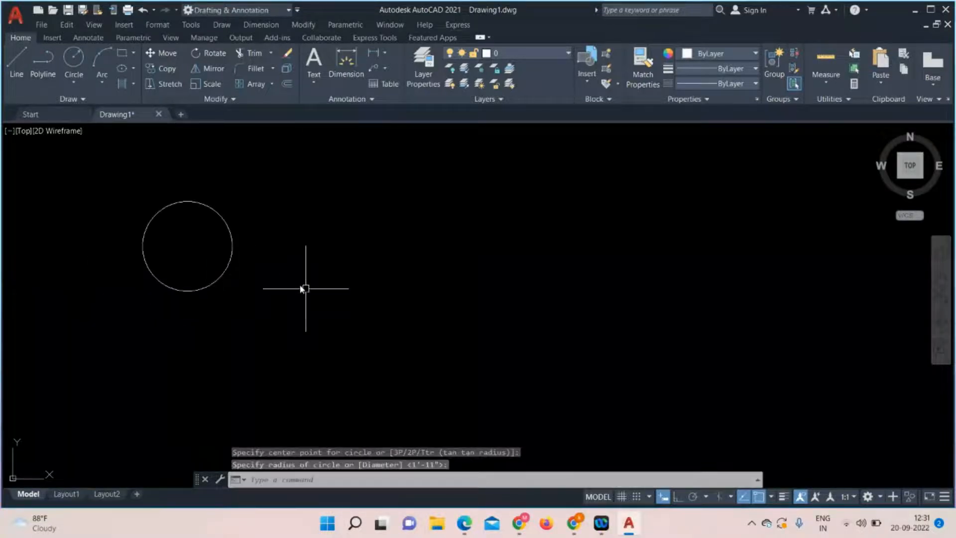
{"action": "key", "text": "Return"}
{"action": "left_click", "coordinate": [271, 223]}
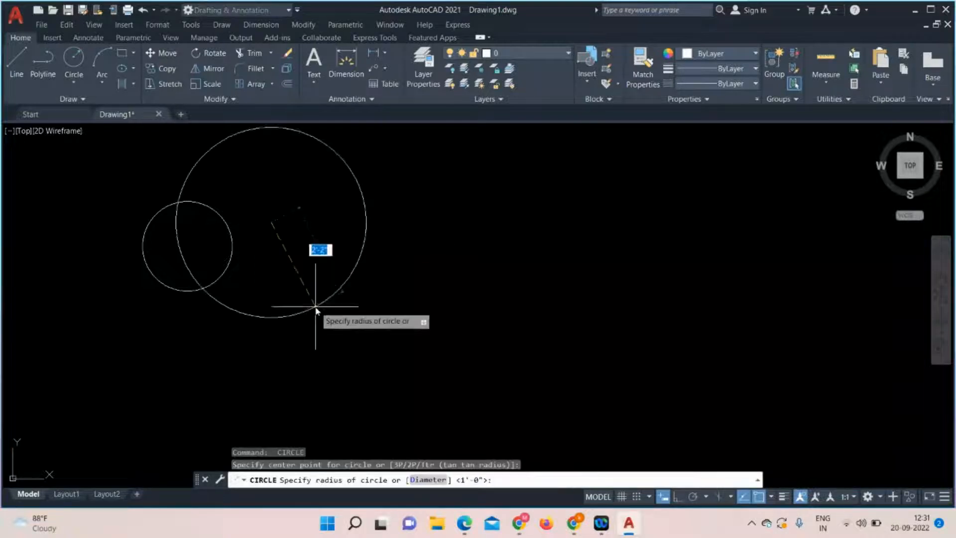
{"action": "left_click", "coordinate": [312, 318]}
Draw one sloping line rising from below the small circle through the large circle to beyond its far side
{"action": "left_click", "coordinate": [14, 67]}
{"action": "left_click", "coordinate": [150, 334]}
{"action": "left_click", "coordinate": [466, 231]}
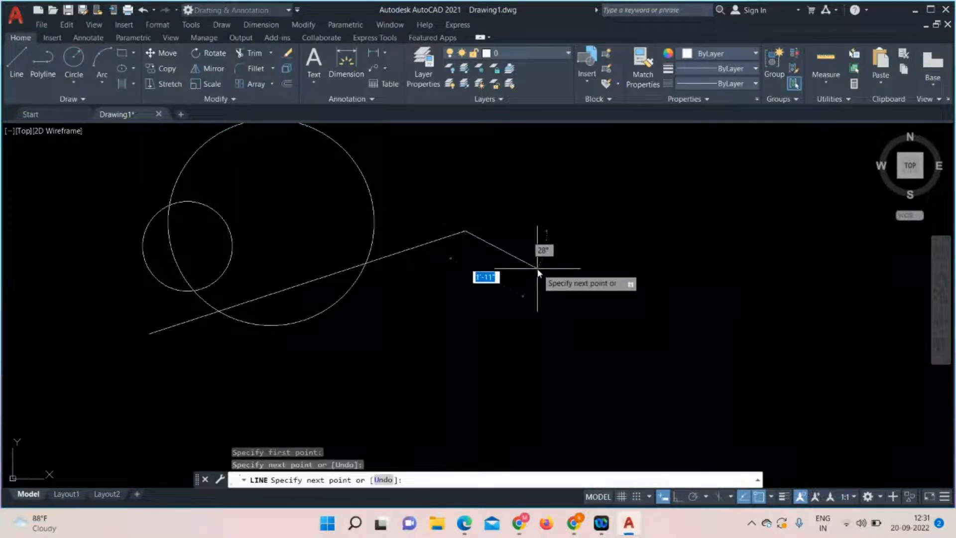
{"action": "key", "text": "Escape"}
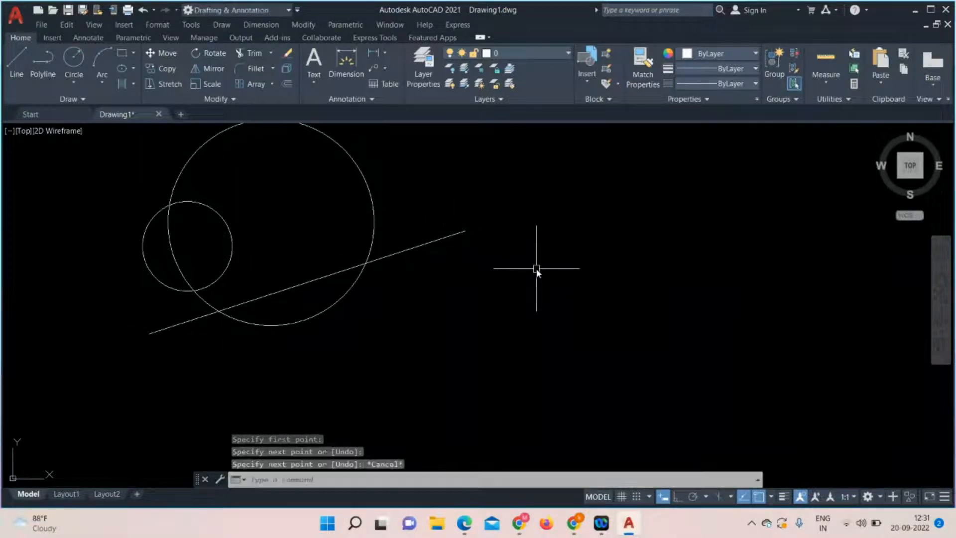
Draw a large rectangle overlapping the big circle and the sloping line, and a smaller rectangle just above it
{"action": "left_click", "coordinate": [121, 52]}
{"action": "left_click", "coordinate": [271, 203]}
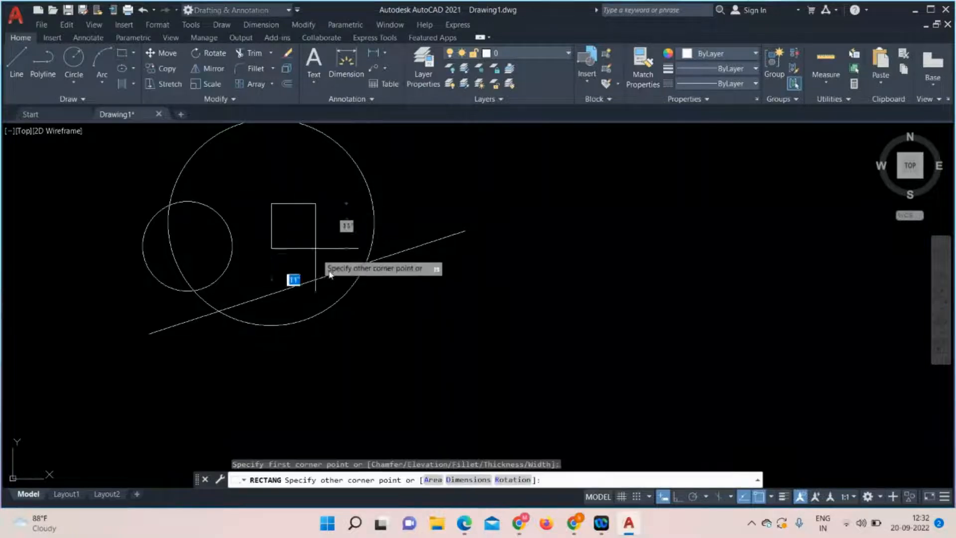
{"action": "left_click", "coordinate": [462, 337]}
{"action": "left_click", "coordinate": [353, 165]}
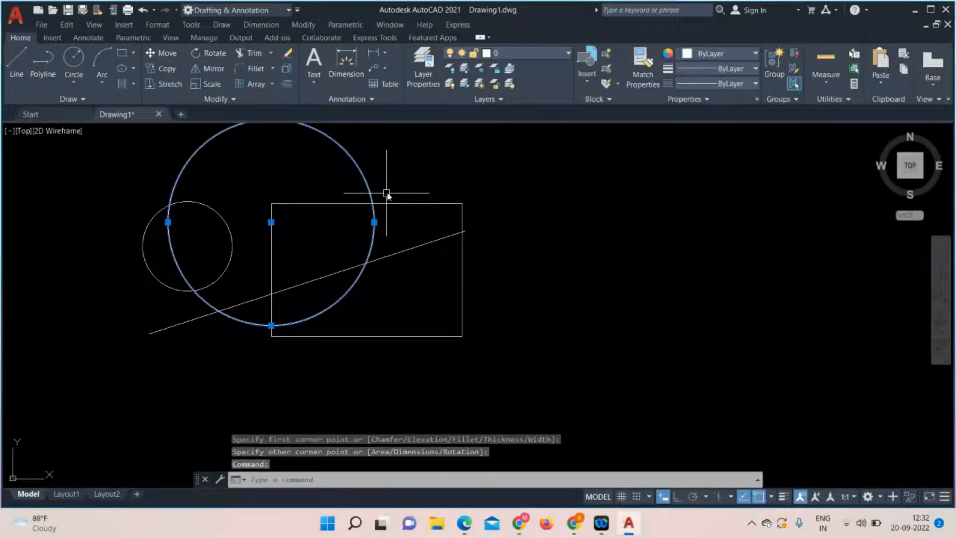
{"action": "key", "text": "Escape"}
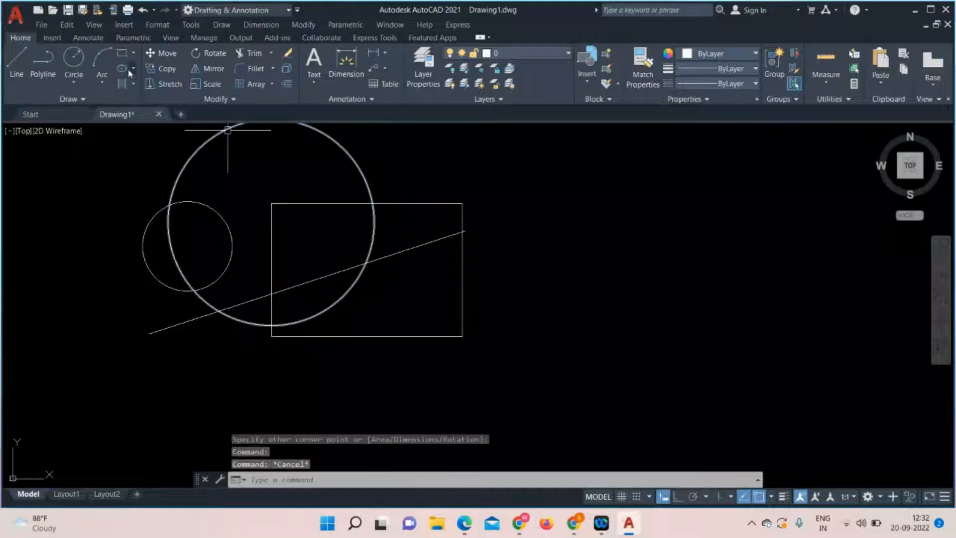
{"action": "left_click", "coordinate": [120, 54]}
{"action": "left_click", "coordinate": [296, 141]}
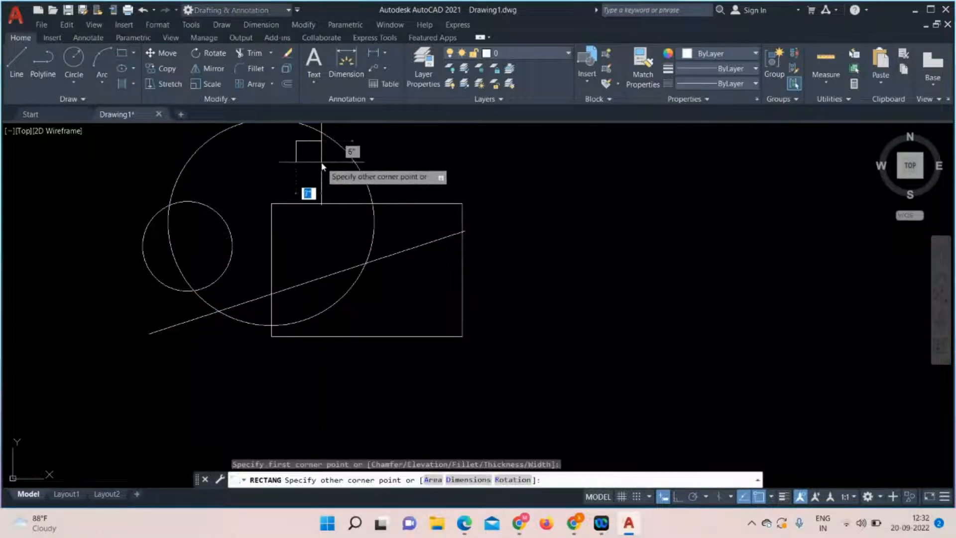
{"action": "left_click", "coordinate": [379, 184]}
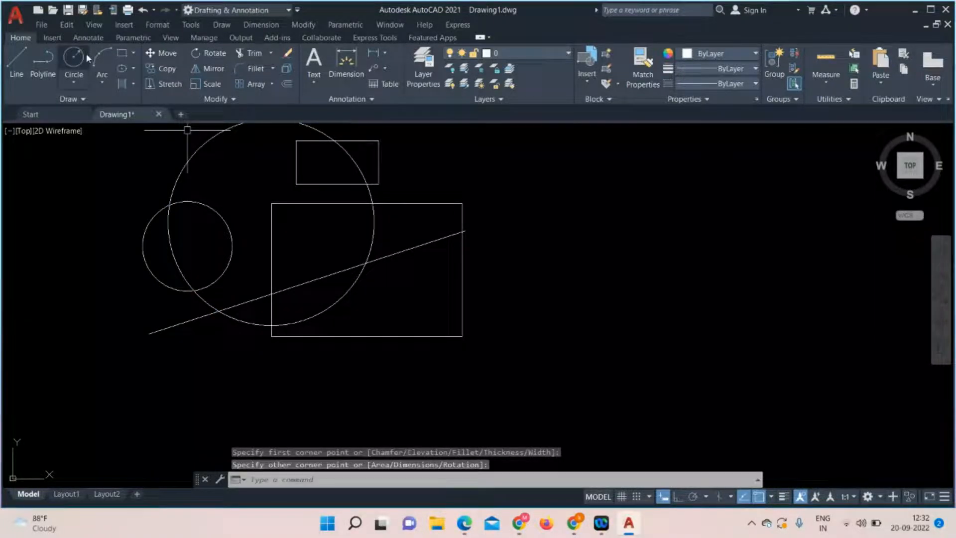
Draw a third circle centred beside the small rectangle, overlapping both rectangles
{"action": "left_click", "coordinate": [74, 57]}
{"action": "left_click", "coordinate": [423, 176]}
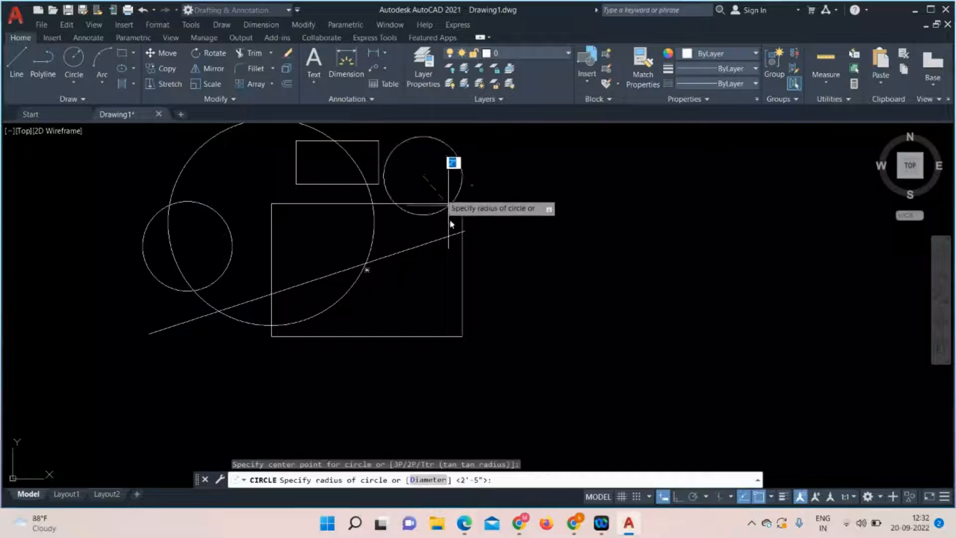
{"action": "left_click", "coordinate": [463, 216]}
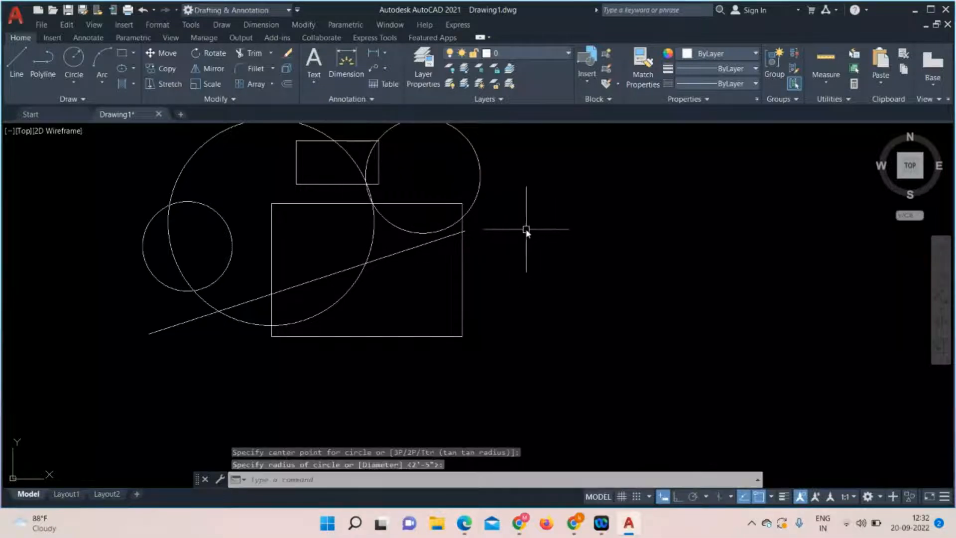
Select all the circles, rectangles and the line with one window selection
{"action": "scroll", "coordinate": [618, 226], "scroll_direction": "down", "scroll_amount": 3}
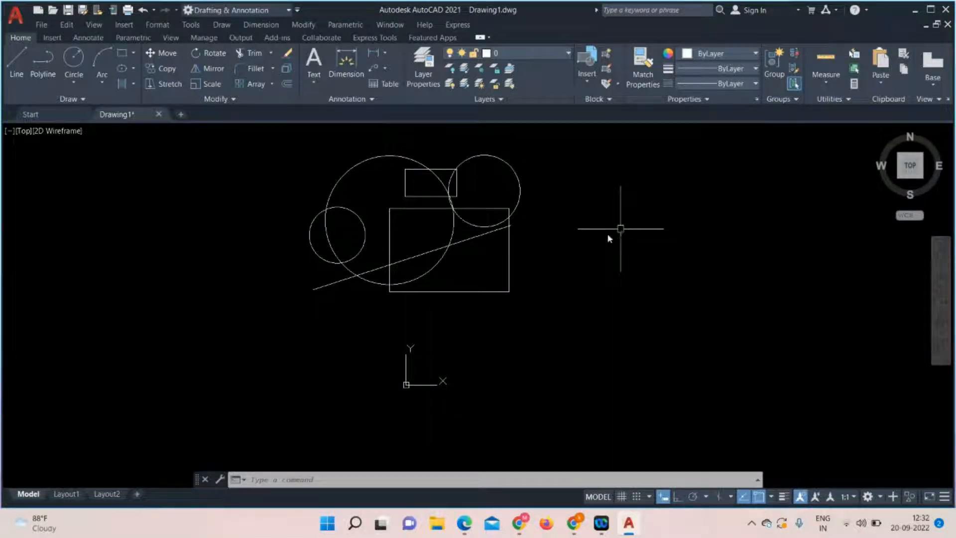
{"action": "mouse_move", "coordinate": [237, 205]}
{"action": "middle_mouse_down"}
{"action": "mouse_move", "coordinate": [239, 314]}
{"action": "mouse_move", "coordinate": [254, 241]}
{"action": "middle_mouse_up"}
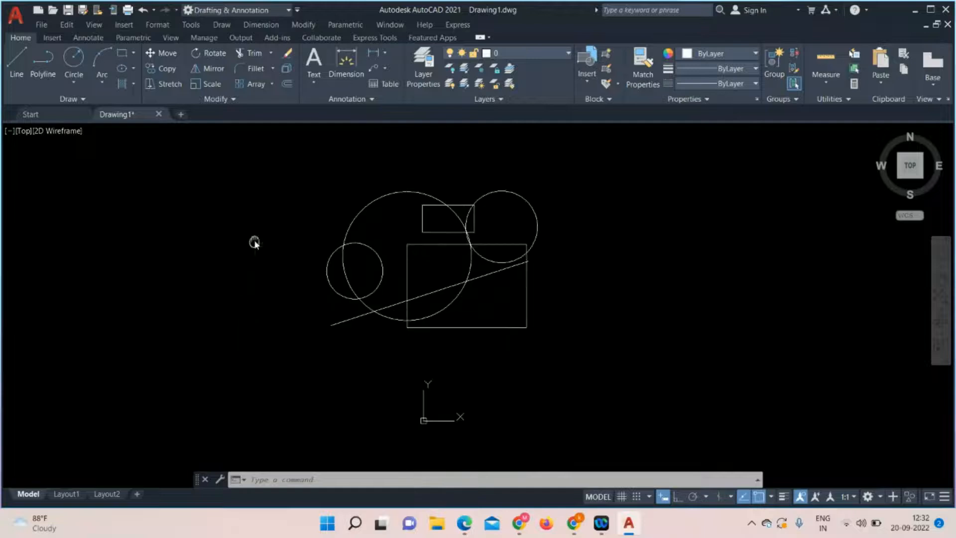
{"action": "left_click", "coordinate": [254, 155]}
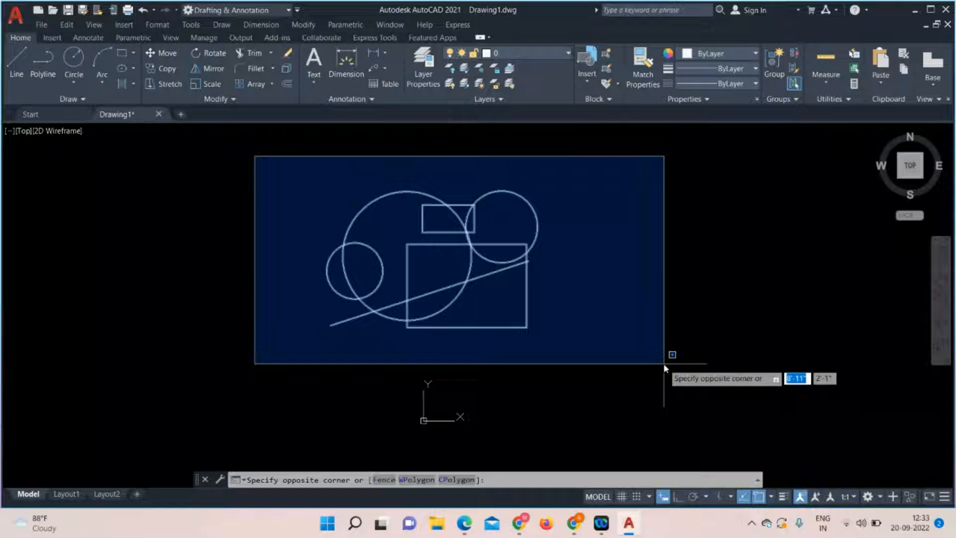
{"action": "left_click", "coordinate": [662, 363]}
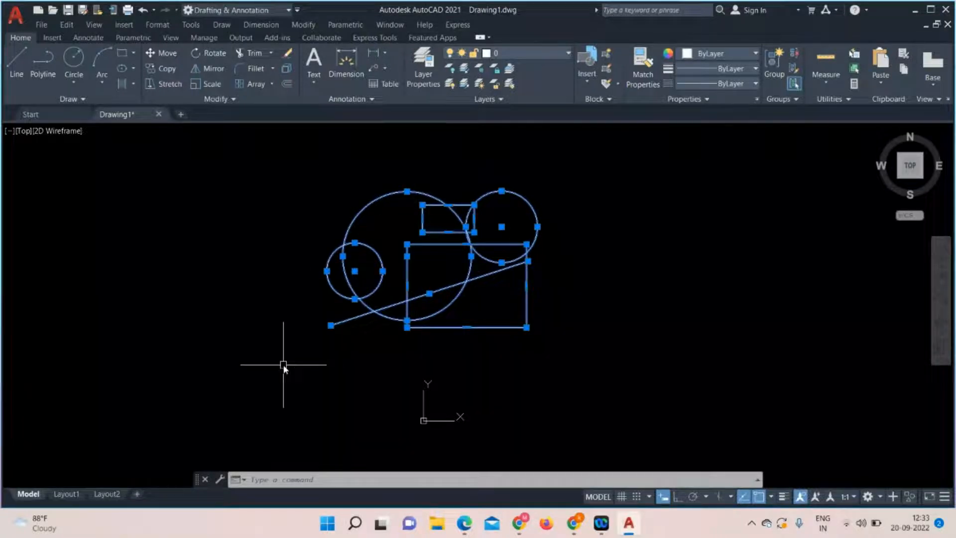
Reselect all the shapes with a left-to-right window selection, and clear the selection
{"action": "key", "text": "Escape"}
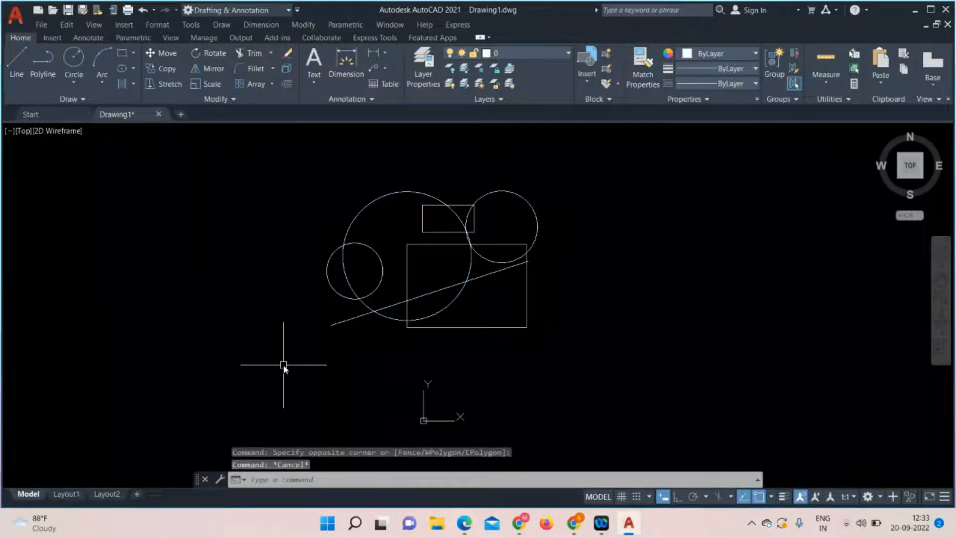
{"action": "left_click", "coordinate": [250, 168]}
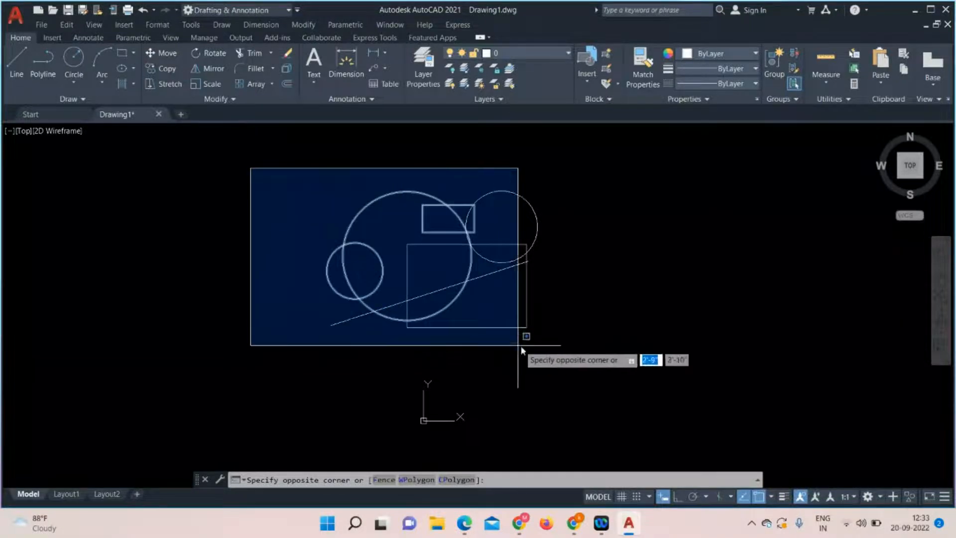
{"action": "left_click", "coordinate": [618, 364]}
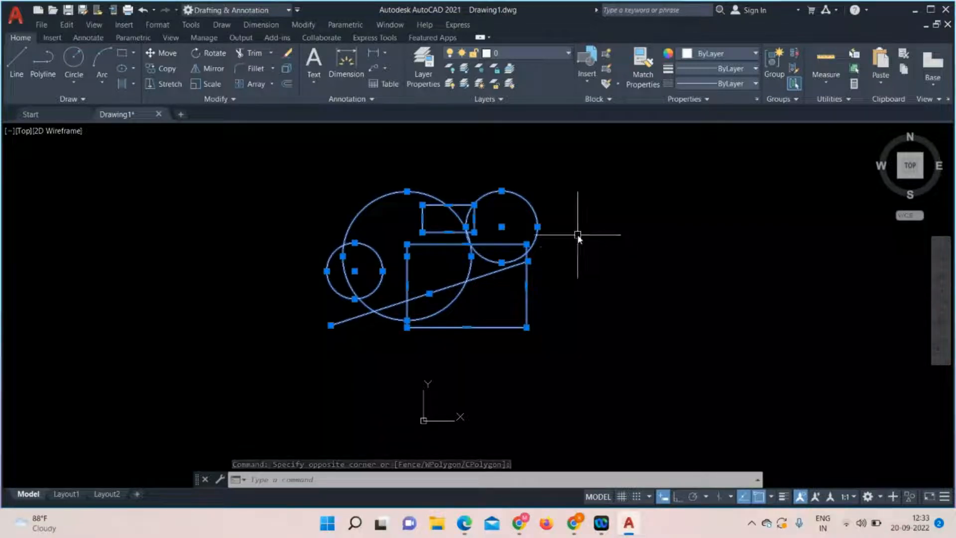
{"action": "key", "text": "Escape"}
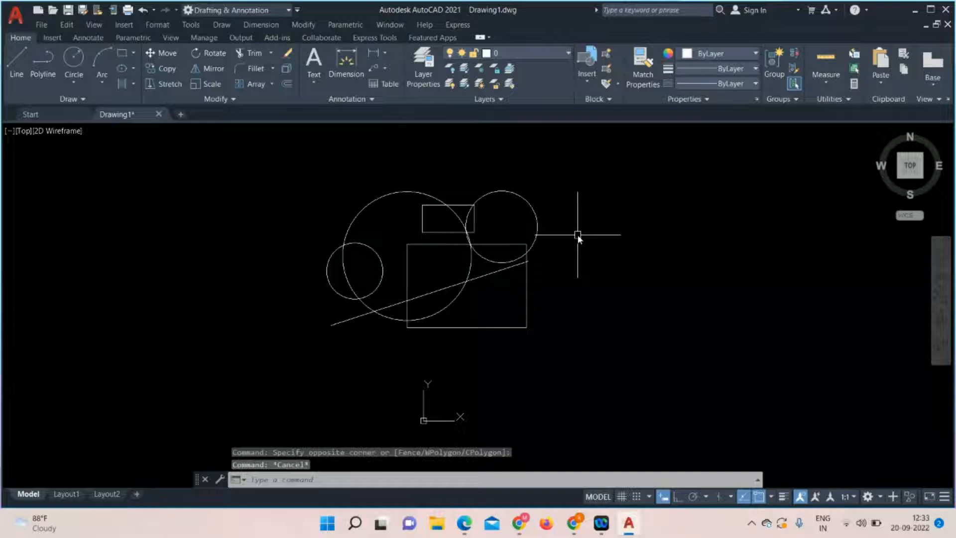
Select every shape with a right-to-left crossing selection around the whole group, and clear the selection
{"action": "left_click", "coordinate": [607, 154]}
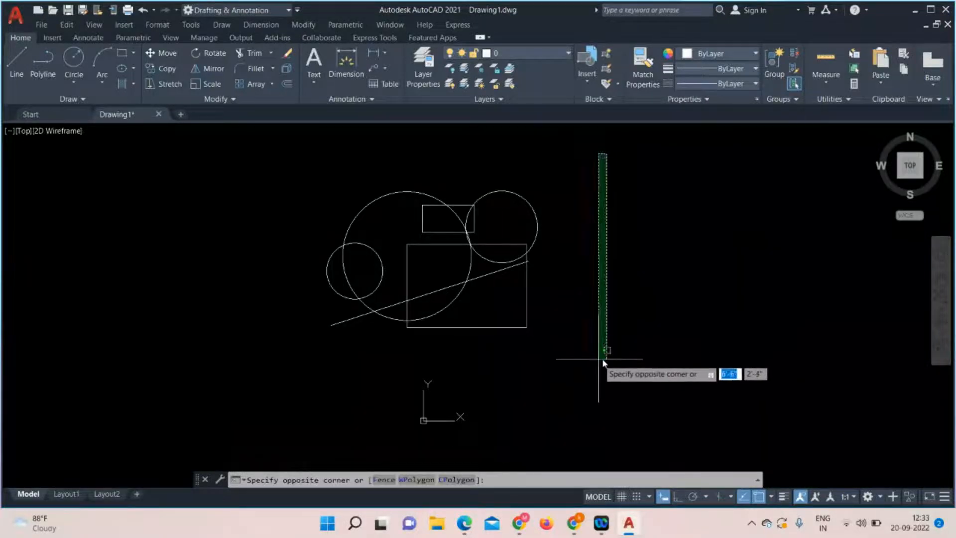
{"action": "key", "text": "Escape"}
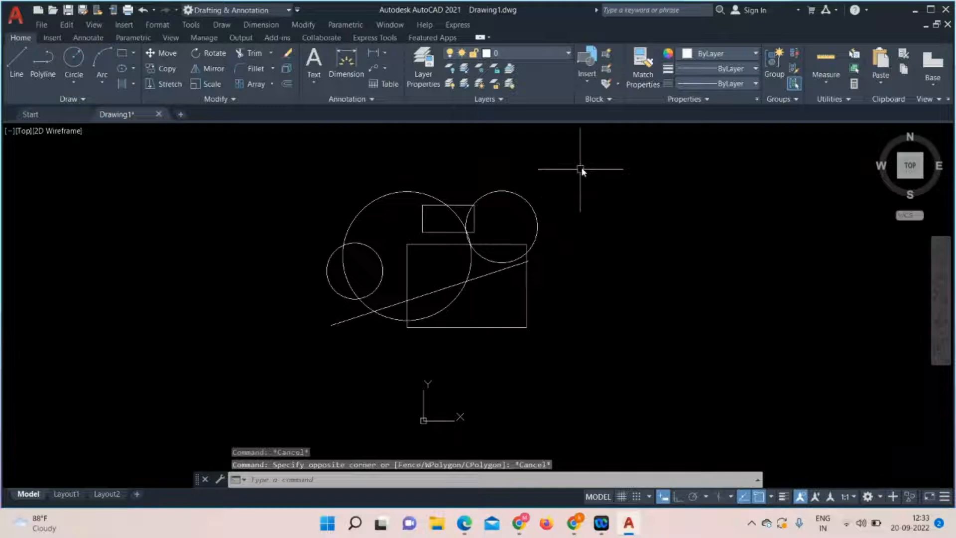
{"action": "left_click", "coordinate": [613, 158]}
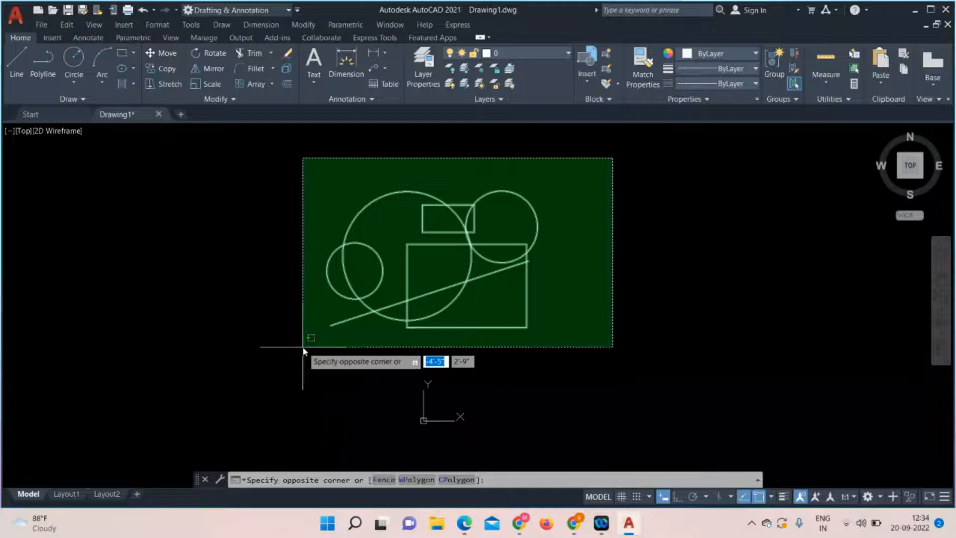
{"action": "left_click", "coordinate": [289, 355]}
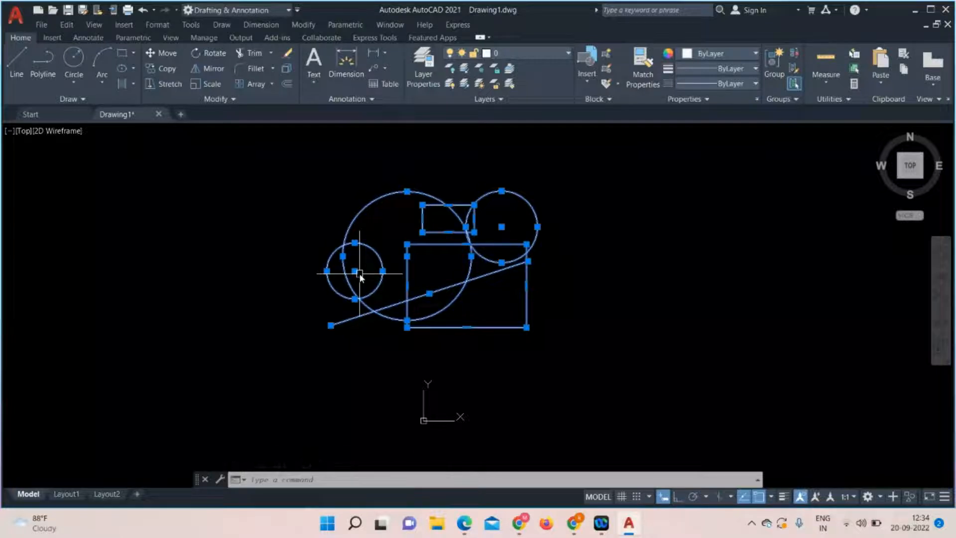
{"action": "key", "text": "Escape"}
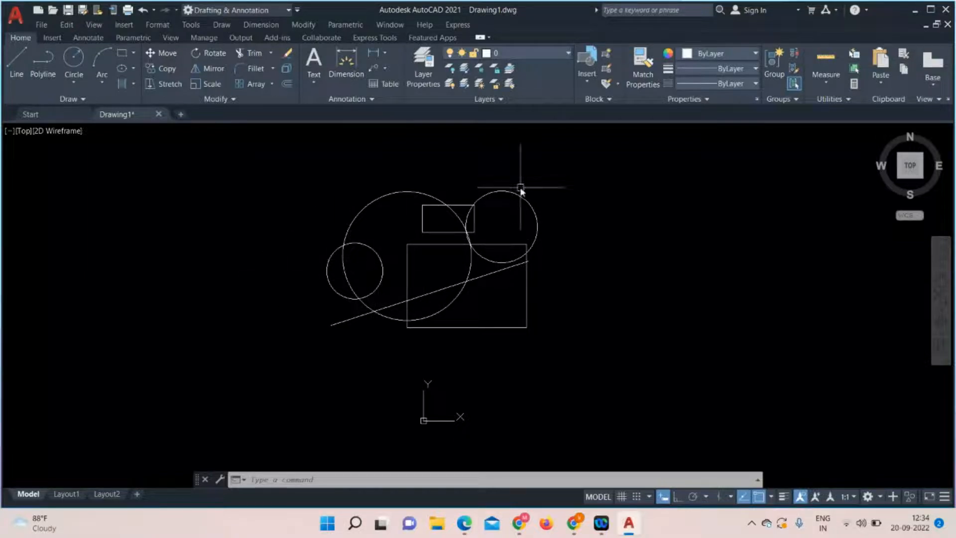
Select all three circles with Select Similar from the smallest circle, and move them to the right of the rectangles
{"action": "left_click", "coordinate": [389, 279]}
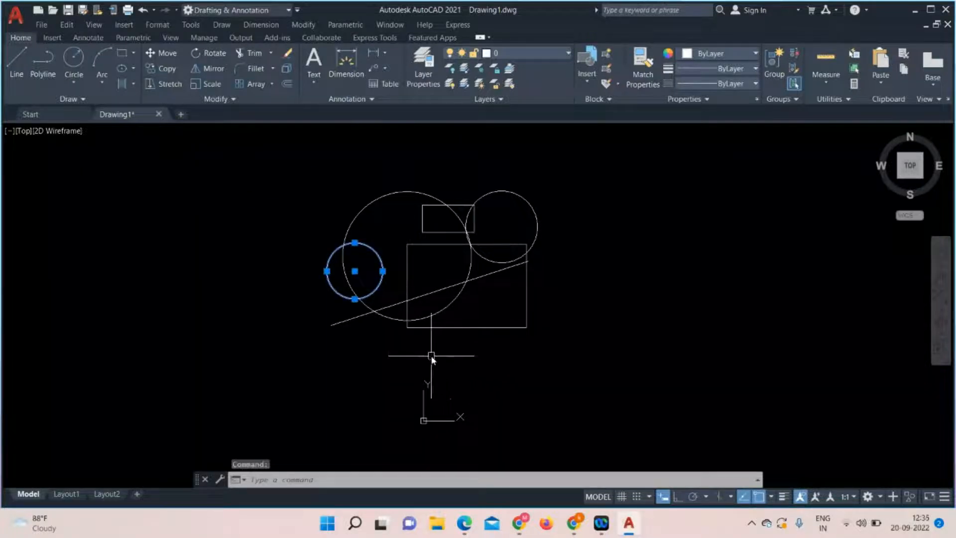
{"action": "right_click", "coordinate": [362, 362]}
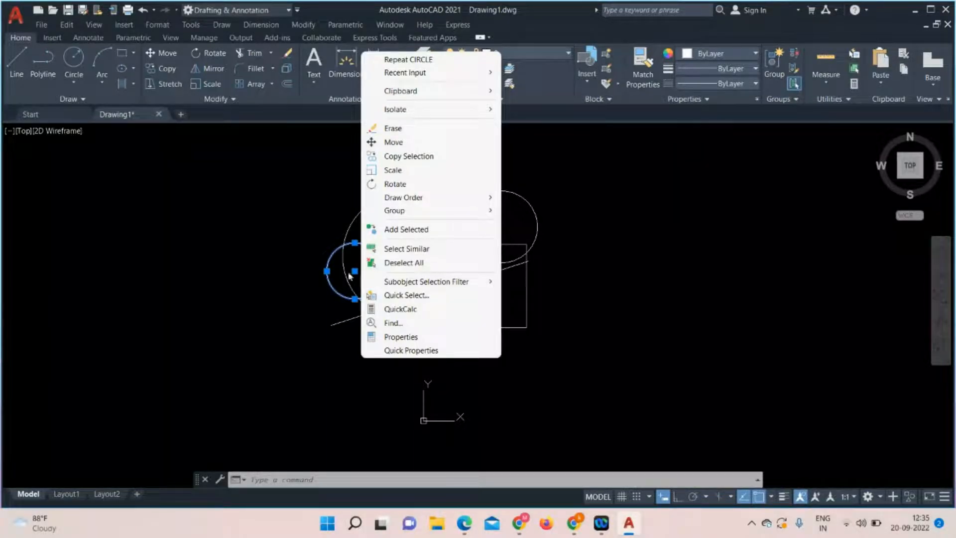
{"action": "left_click", "coordinate": [435, 250]}
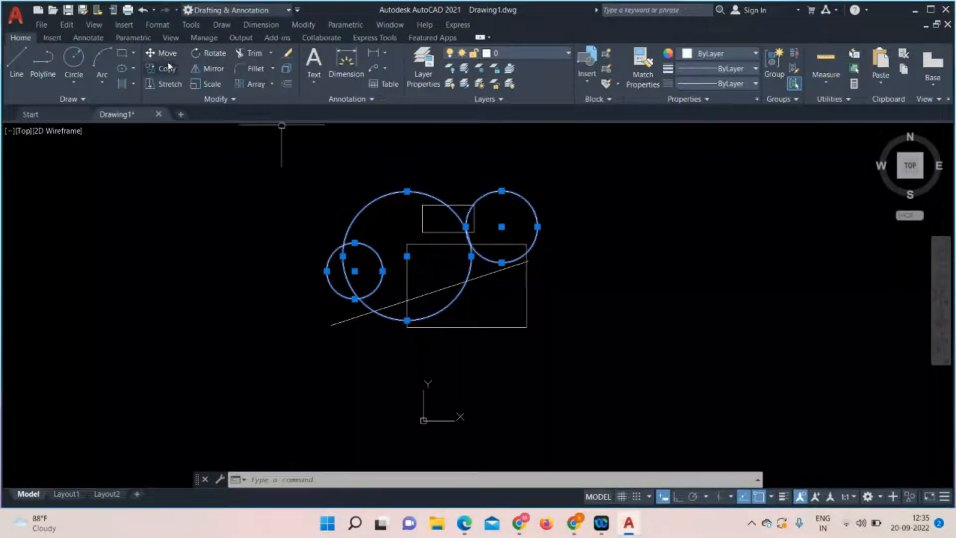
{"action": "left_click", "coordinate": [426, 217]}
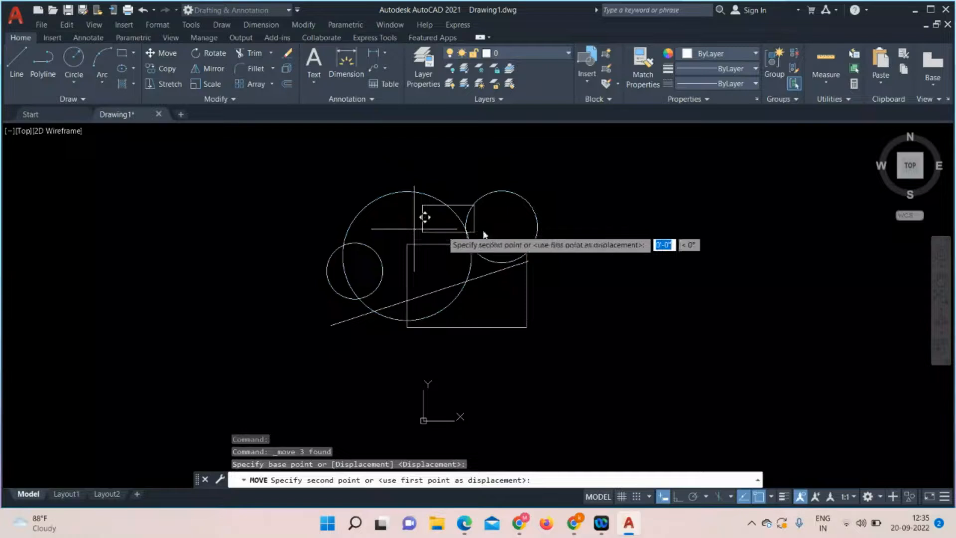
{"action": "left_click", "coordinate": [693, 257]}
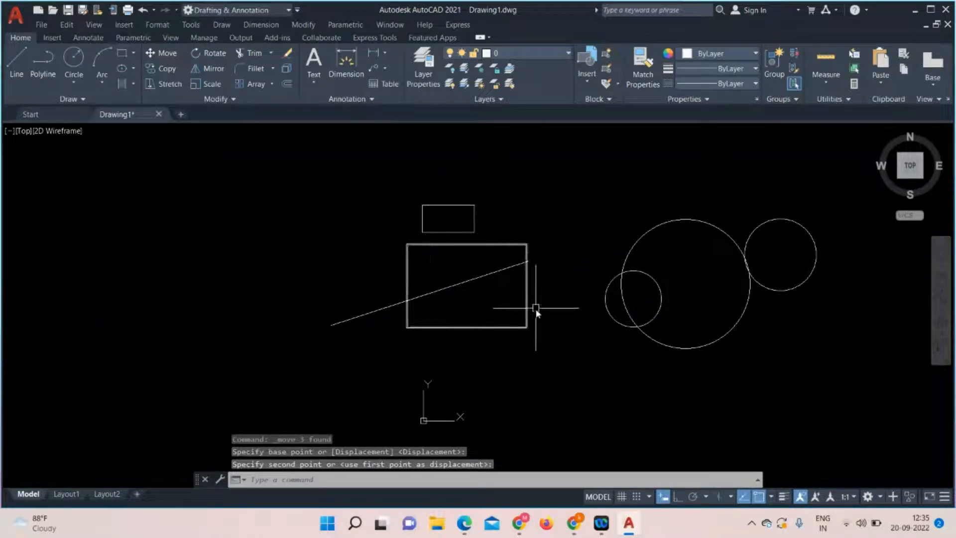
Select both rectangles with Select Similar from the small one, and copy them to the empty area on their left
{"action": "left_click", "coordinate": [475, 210]}
{"action": "right_click", "coordinate": [476, 213]}
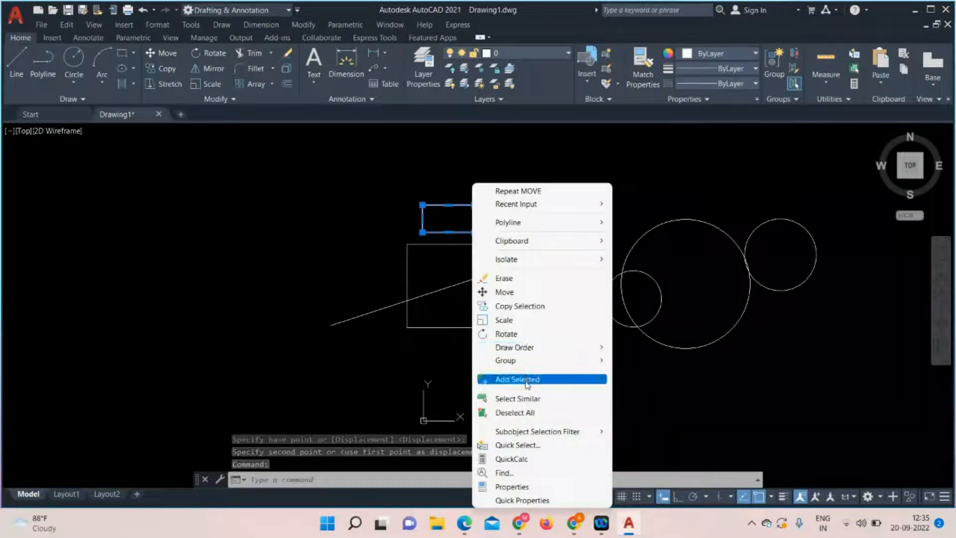
{"action": "left_click", "coordinate": [529, 398]}
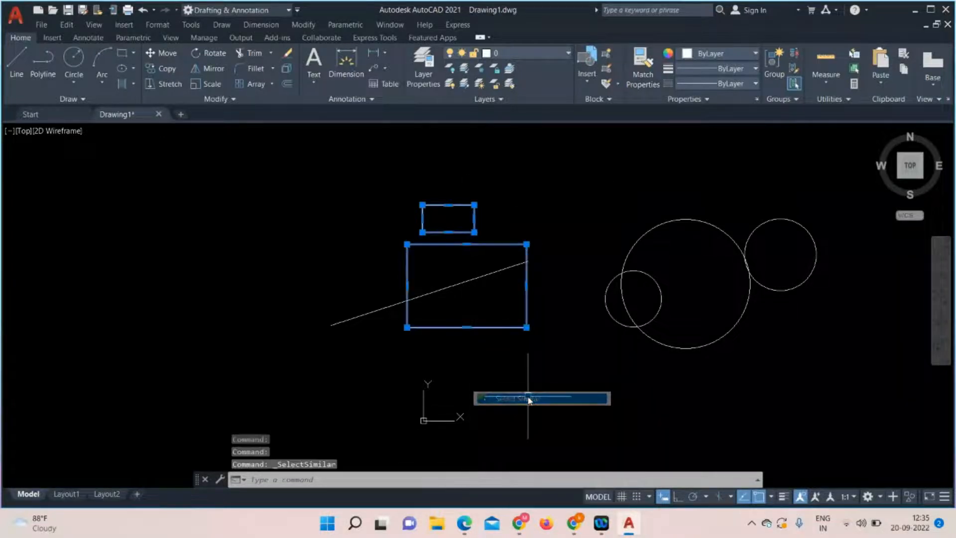
{"action": "left_click", "coordinate": [162, 70]}
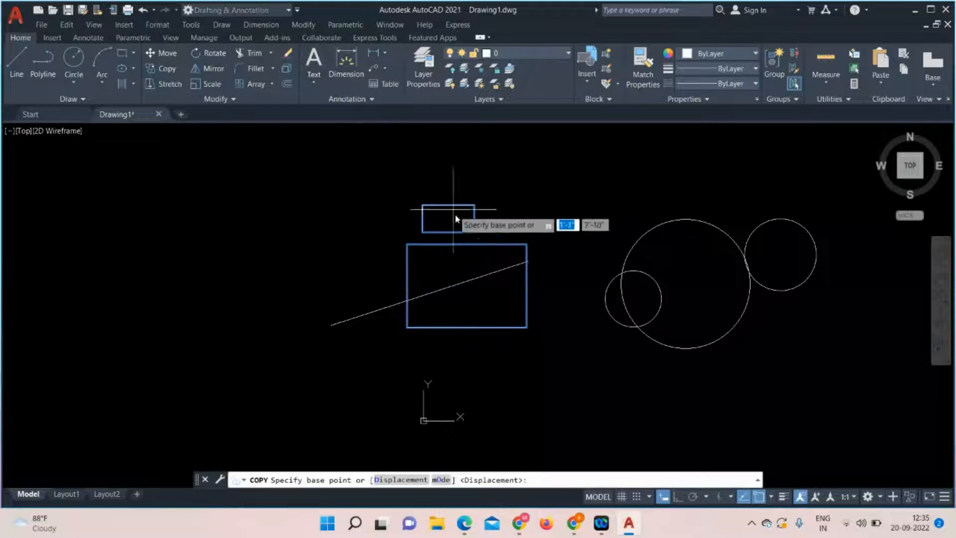
{"action": "left_click", "coordinate": [457, 228]}
{"action": "left_click", "coordinate": [162, 238]}
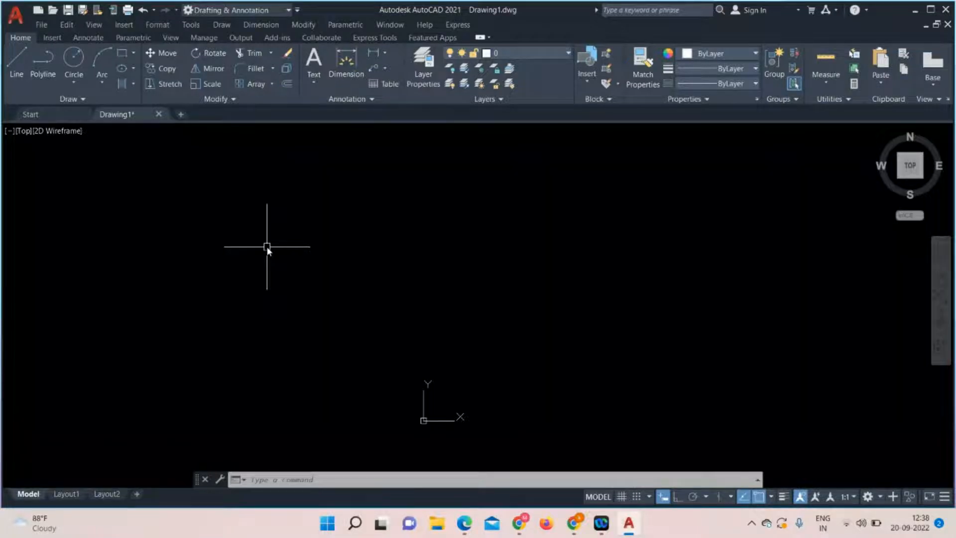
Draw a single horizontal line about 17'-7" long across the empty drawing area with Ortho mode turned on
{"action": "left_click", "coordinate": [17, 64]}
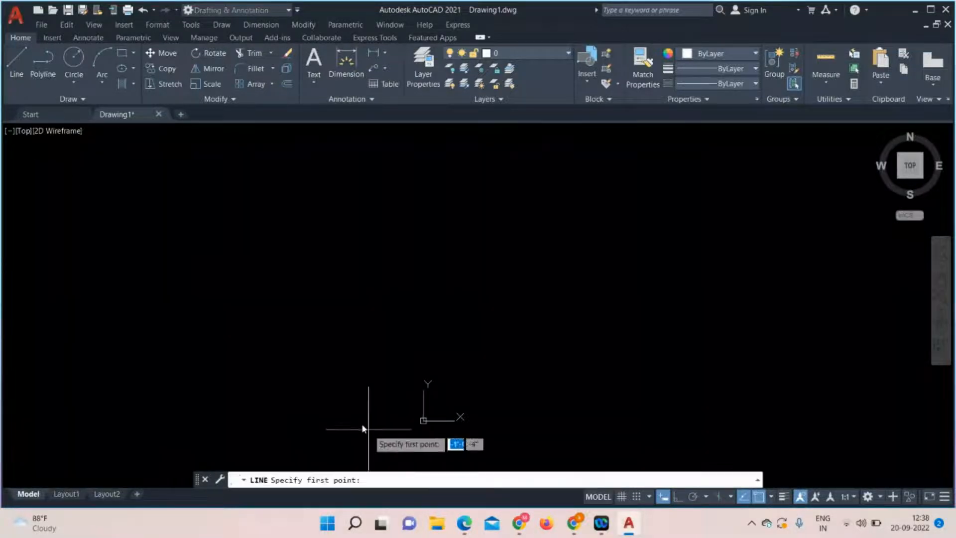
{"action": "left_click", "coordinate": [214, 273]}
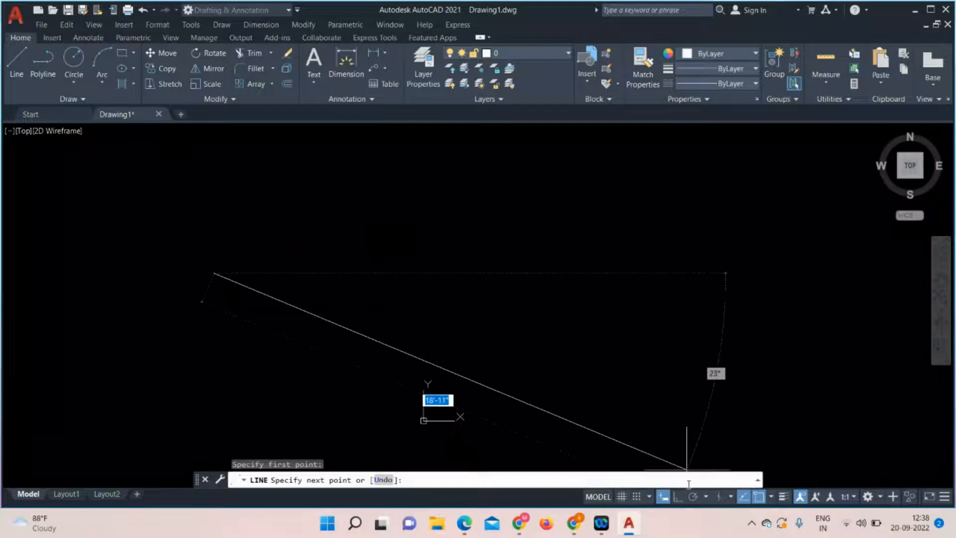
{"action": "left_click", "coordinate": [678, 497]}
{"action": "left_click", "coordinate": [690, 347]}
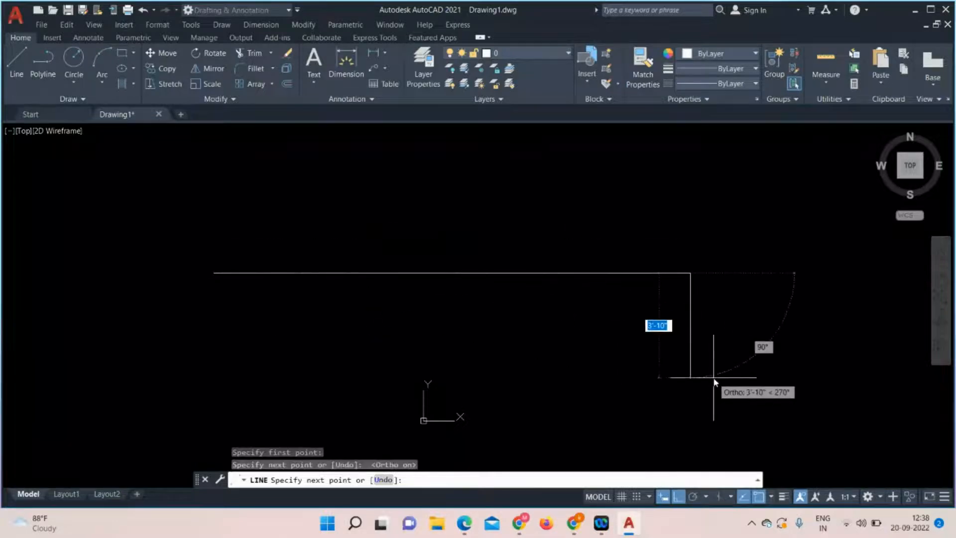
{"action": "key", "text": "Escape"}
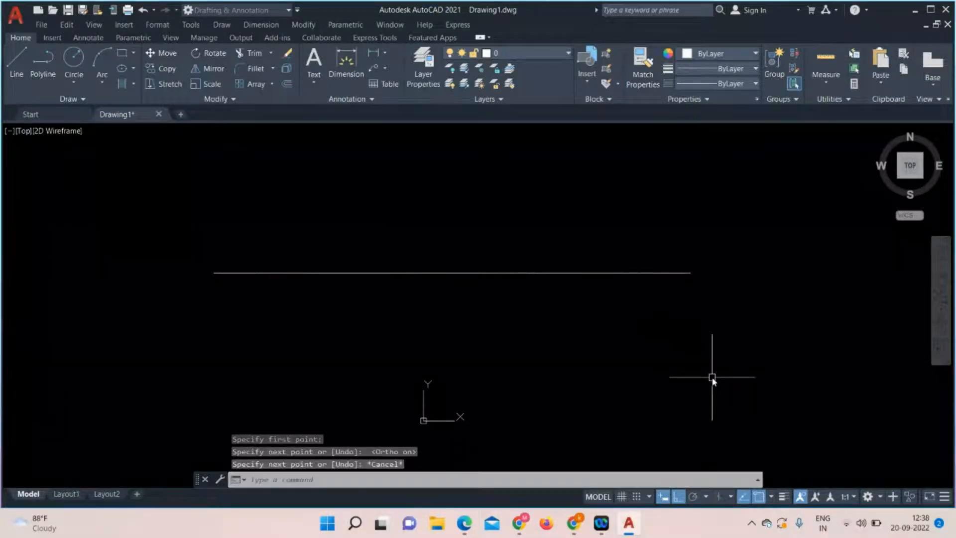
Stretch the line's right endpoint outward by its grip to make the line about 24' long
{"action": "left_click", "coordinate": [505, 272]}
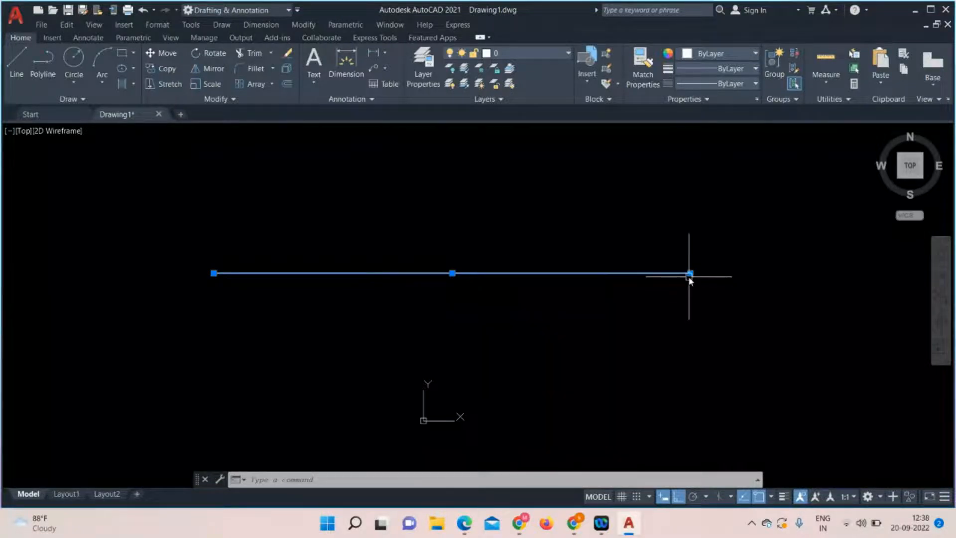
{"action": "mouse_move", "coordinate": [691, 273]}
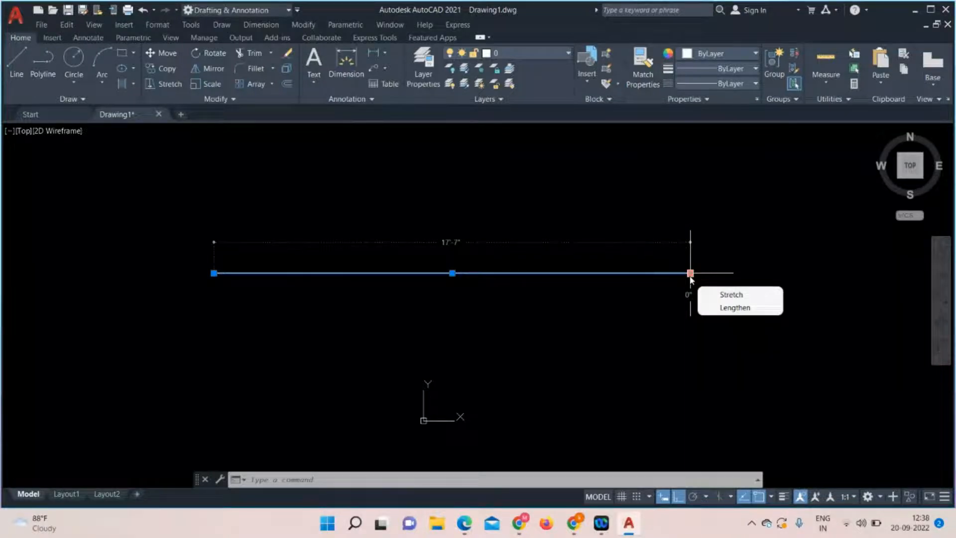
{"action": "left_click", "coordinate": [734, 296]}
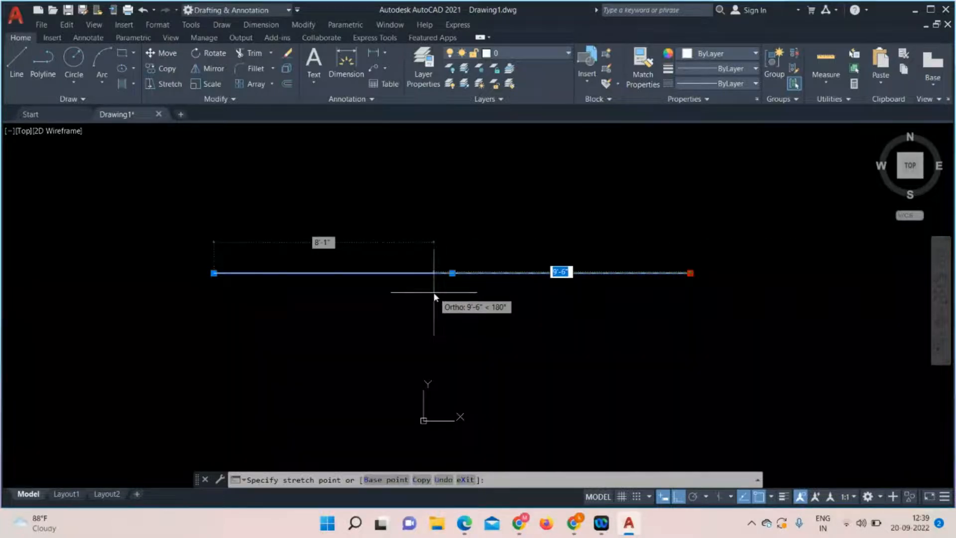
{"action": "left_click", "coordinate": [865, 256]}
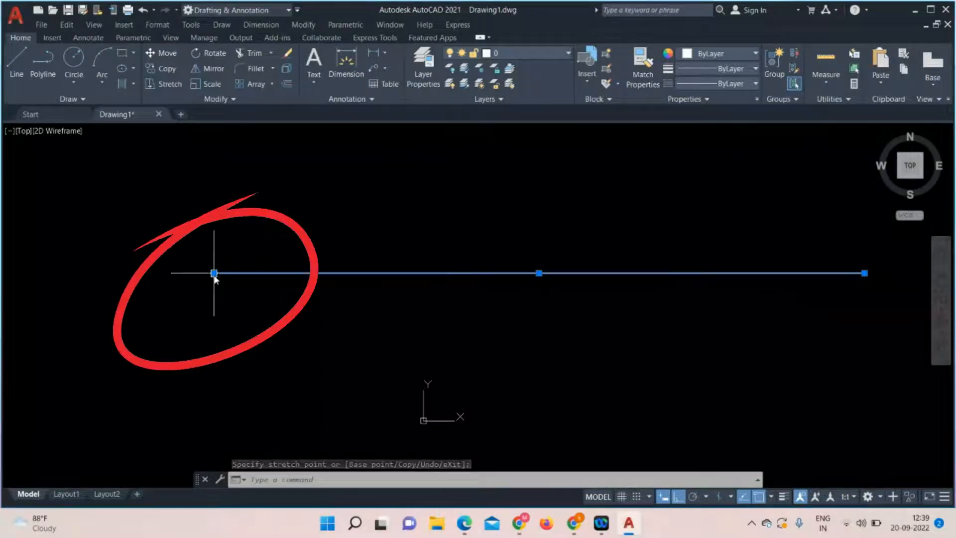
Stretch the line's left endpoint inward by its grip to shorten the line
{"action": "mouse_move", "coordinate": [214, 275]}
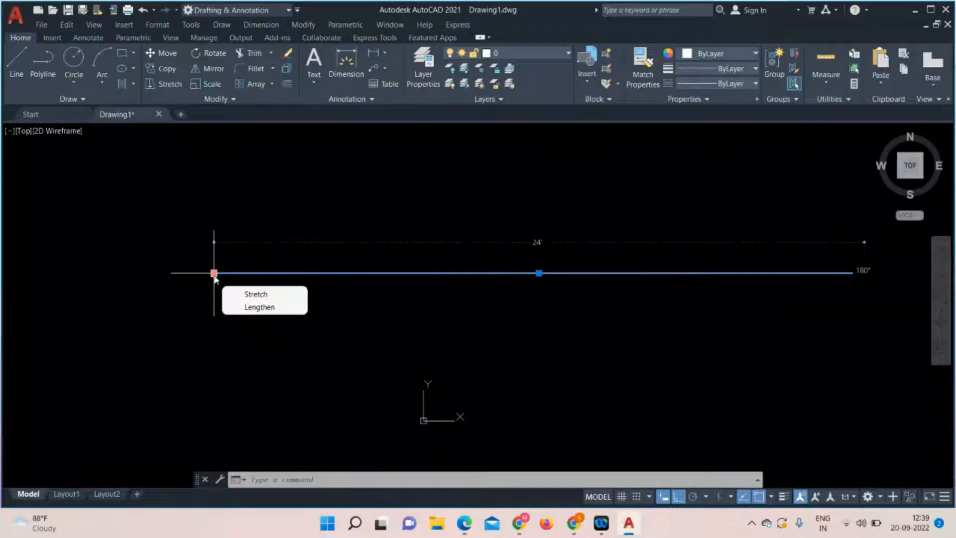
{"action": "left_click", "coordinate": [249, 294]}
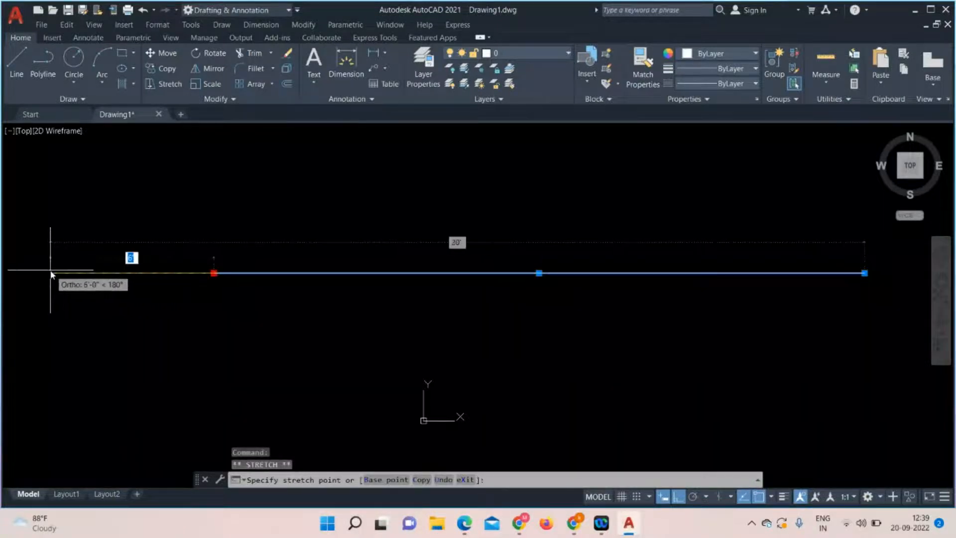
{"action": "left_click", "coordinate": [395, 278]}
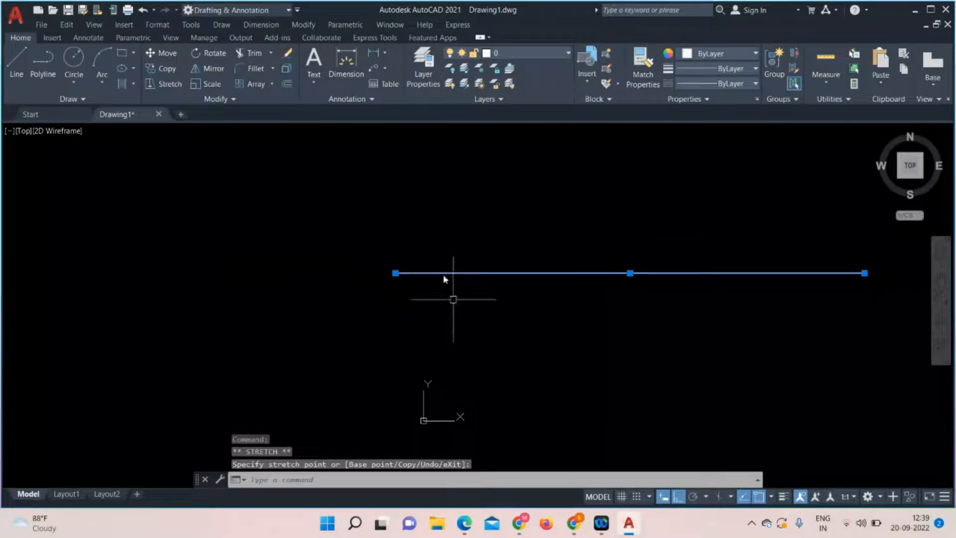
Move the whole line straight down by its midpoint grip, to slightly above the origin
{"action": "left_click", "coordinate": [630, 273]}
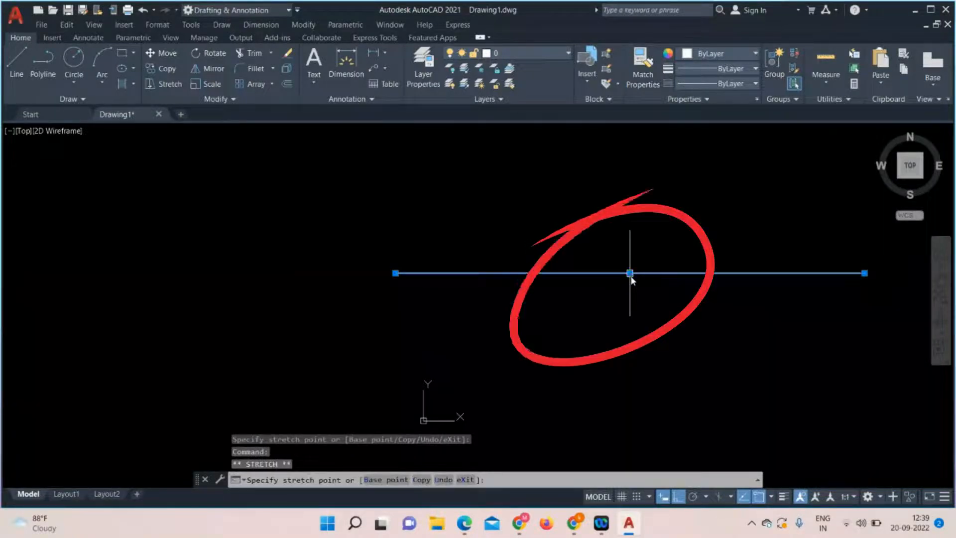
{"action": "left_click", "coordinate": [630, 273]}
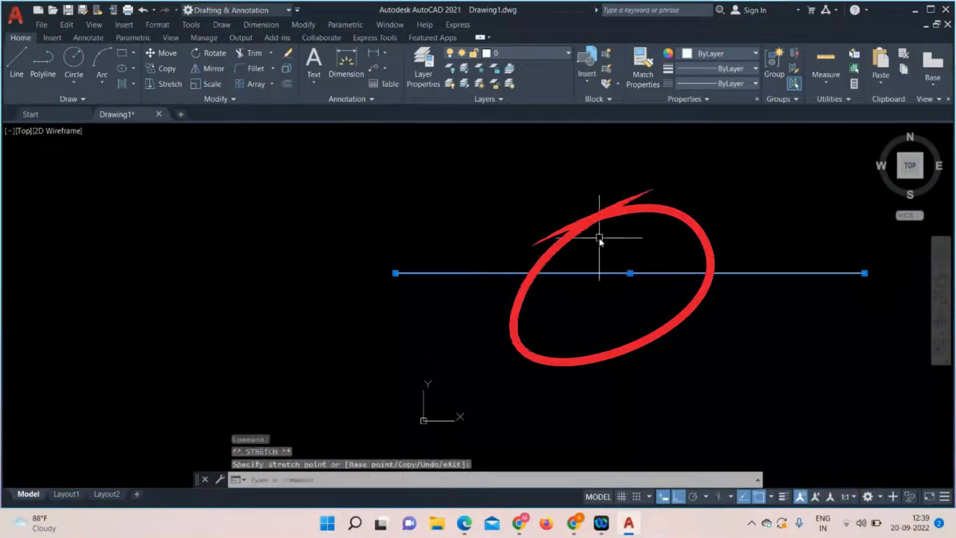
{"action": "left_click", "coordinate": [630, 273]}
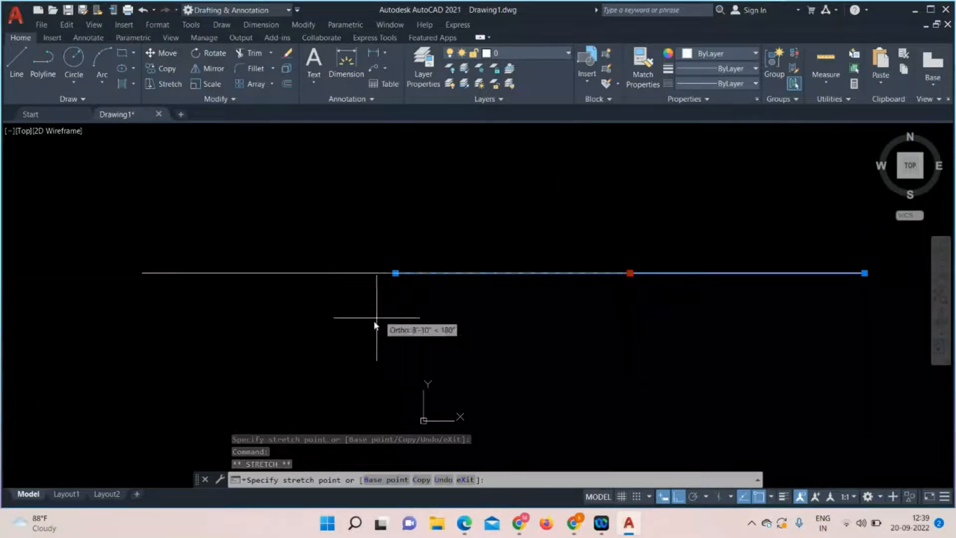
{"action": "left_click", "coordinate": [615, 364]}
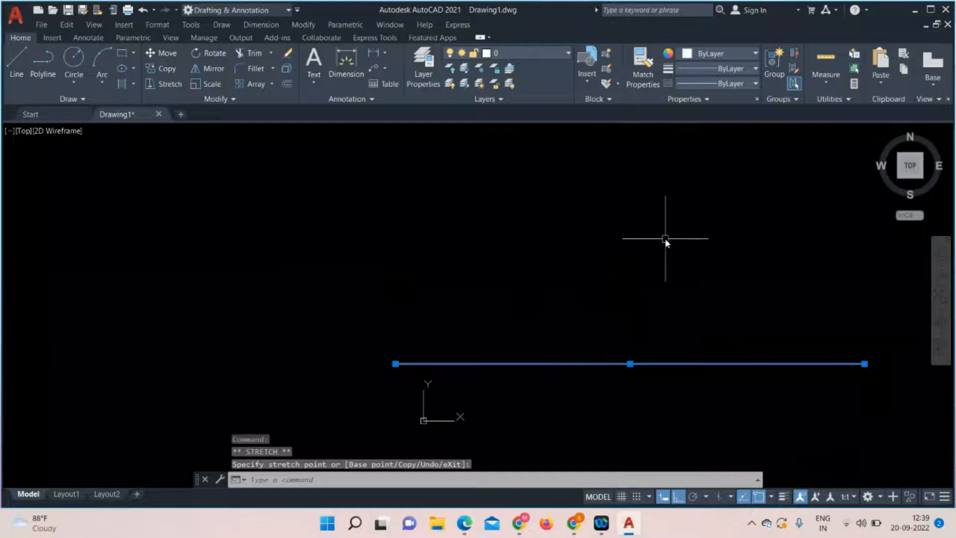
Draw a circle to the upper left of the line and select it to show its grips
{"action": "left_click", "coordinate": [76, 58]}
{"action": "left_click", "coordinate": [175, 271]}
{"action": "left_click", "coordinate": [220, 307]}
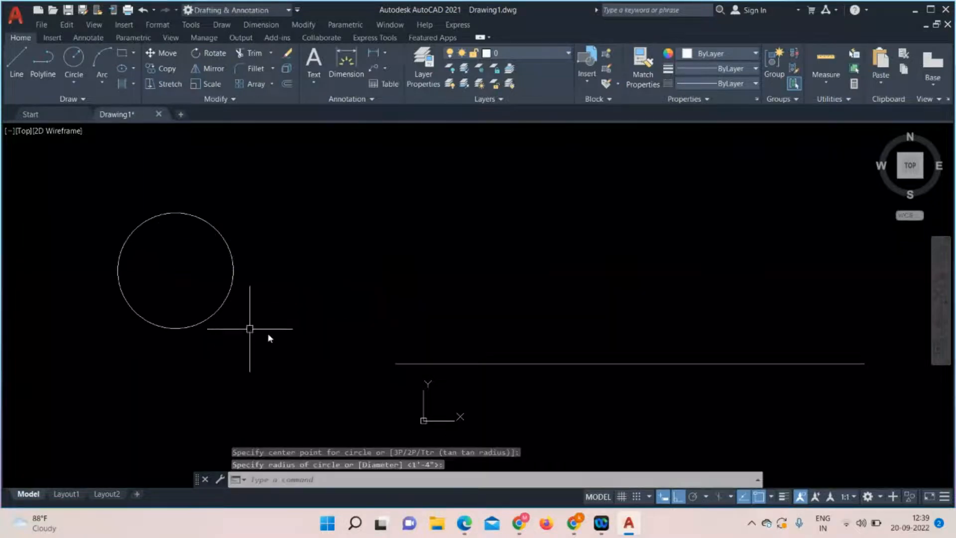
{"action": "left_click", "coordinate": [188, 216]}
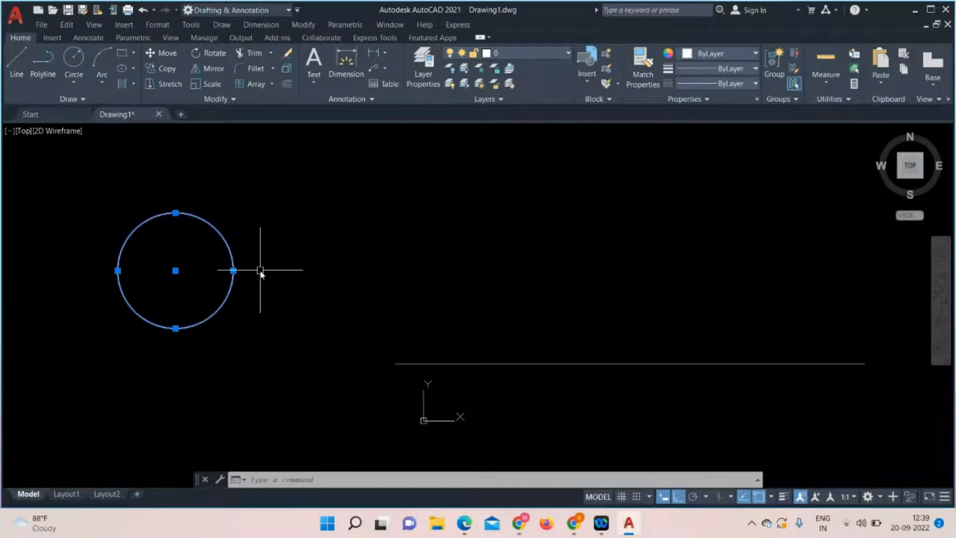
Move the circle right by its center grip to above the line's left end, and enlarge it by its right quadrant grip until it crosses the line
{"action": "left_click", "coordinate": [176, 271]}
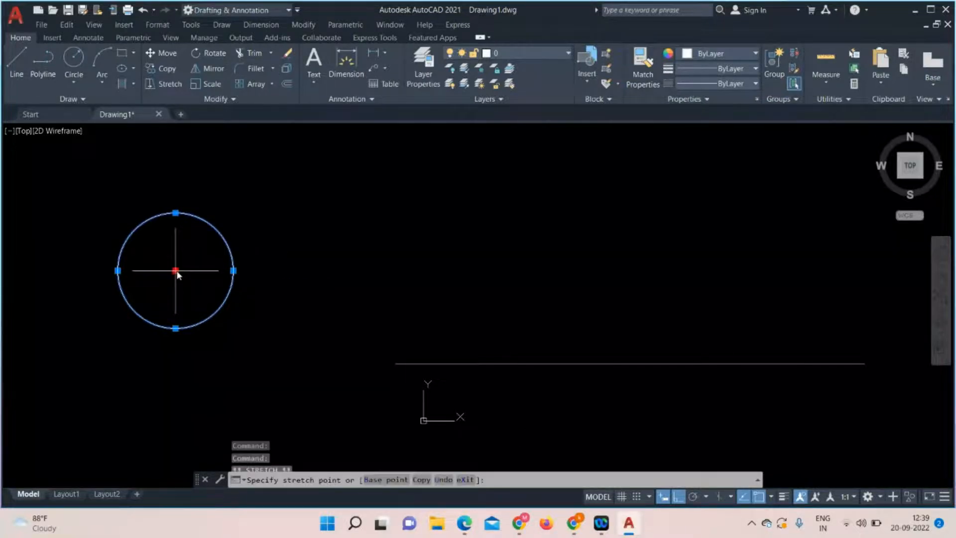
{"action": "left_click", "coordinate": [406, 216]}
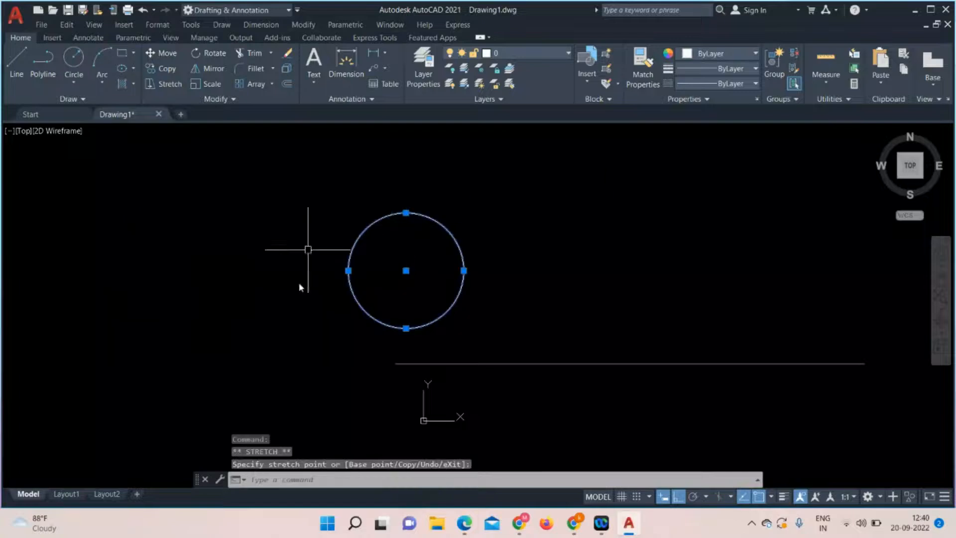
{"action": "left_click", "coordinate": [464, 271]}
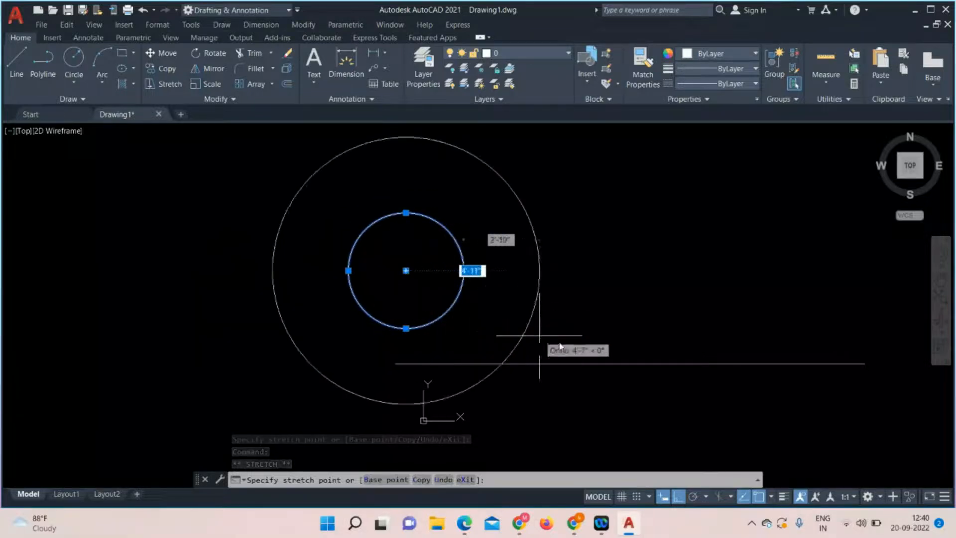
{"action": "left_click", "coordinate": [576, 305]}
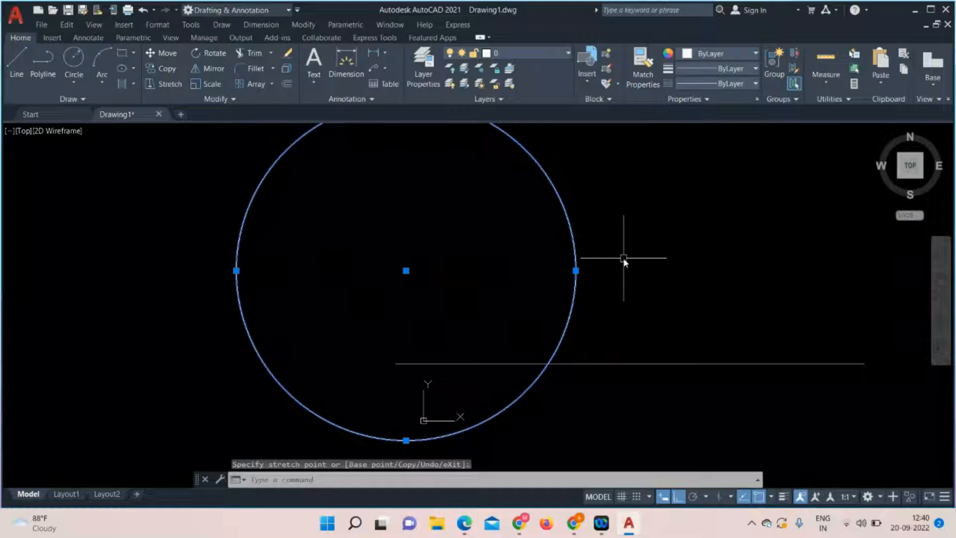
{"action": "left_click", "coordinate": [445, 224]}
{"action": "left_click", "coordinate": [743, 252]}
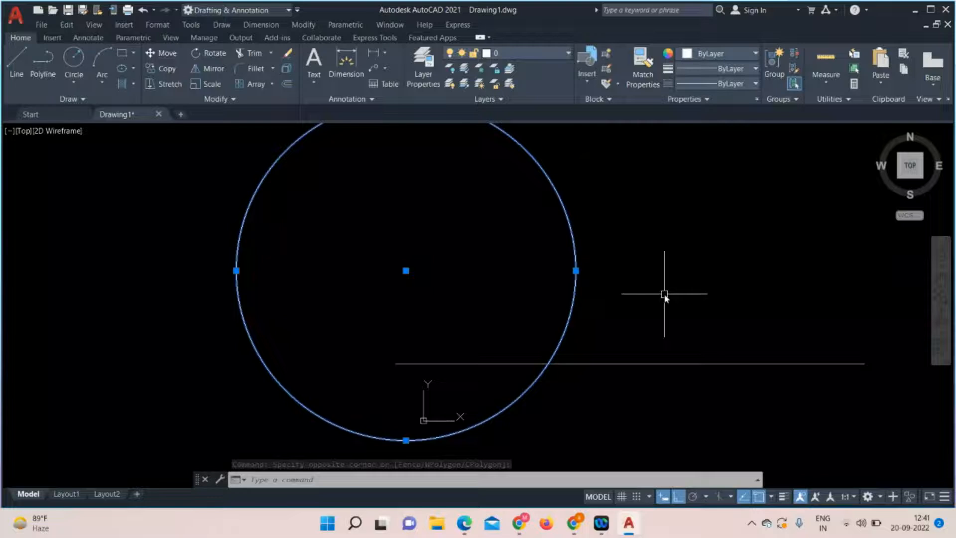
Increase the grip size to about the middle of its range in the selection options, and apply the change
{"action": "type", "text": "Op"}
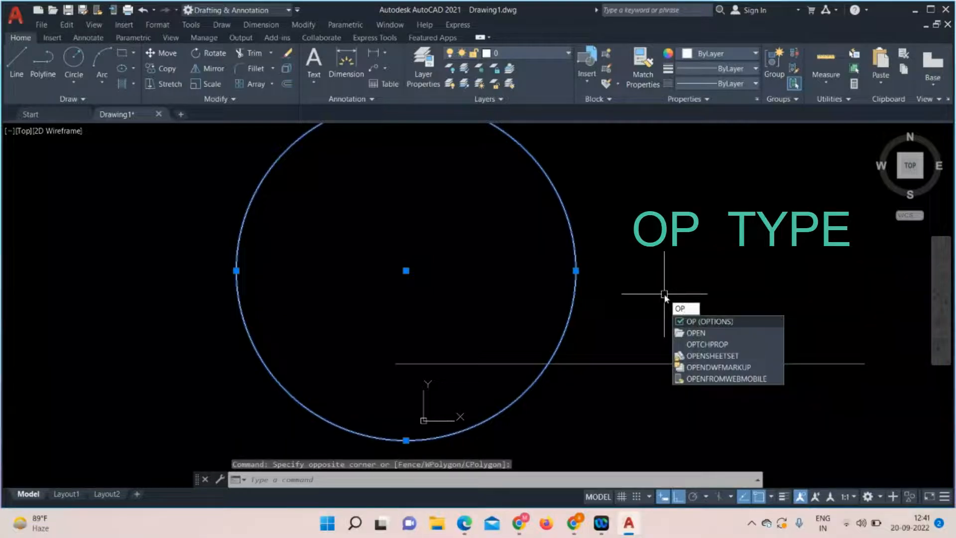
{"action": "key", "text": "Return"}
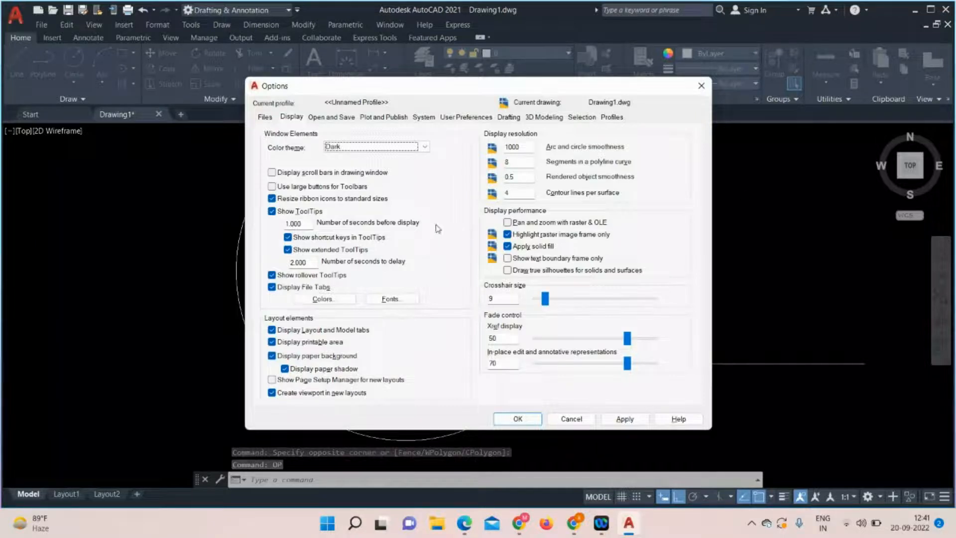
{"action": "left_click", "coordinate": [582, 118]}
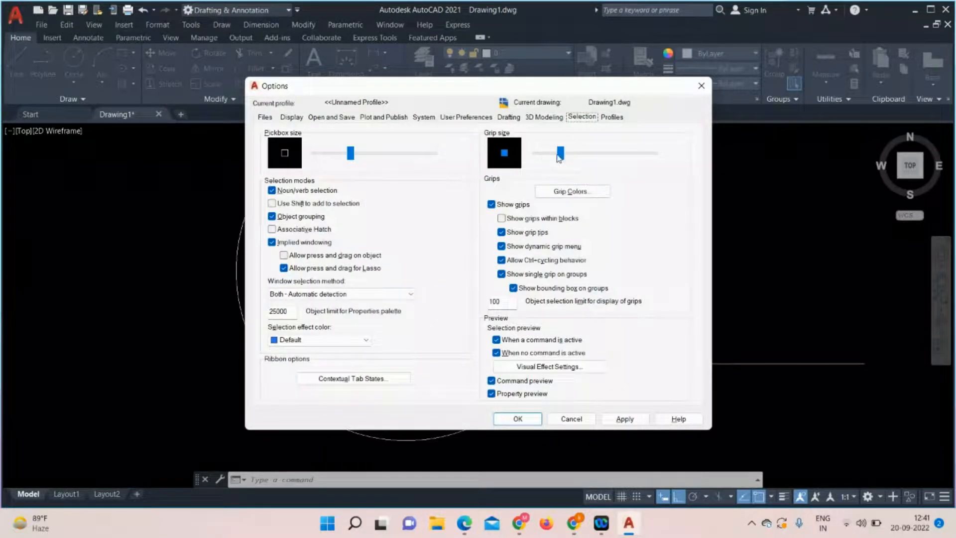
{"action": "left_click_drag", "start_coordinate": [562, 154], "coordinate": [574, 154]}
{"action": "left_click_drag", "start_coordinate": [629, 173], "coordinate": [542, 189]}
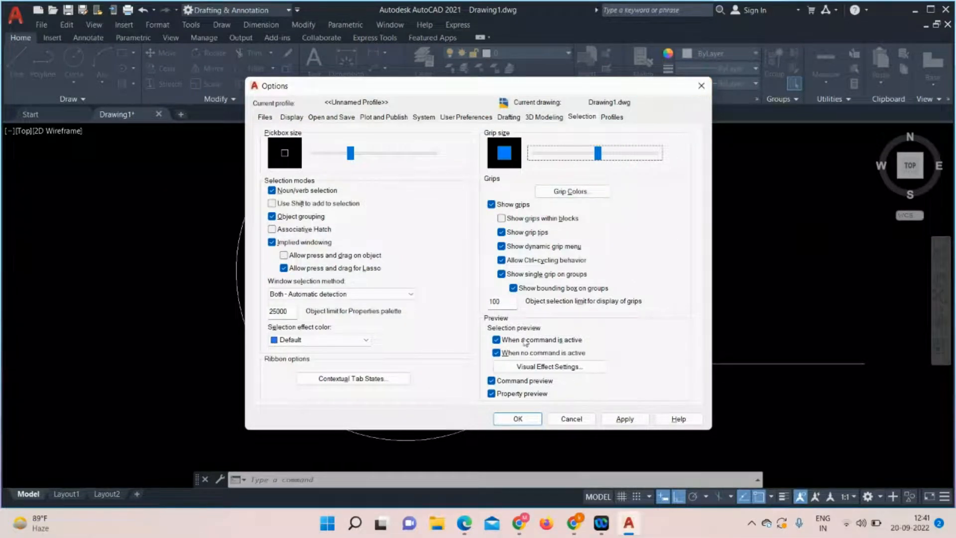
{"action": "left_click", "coordinate": [518, 420]}
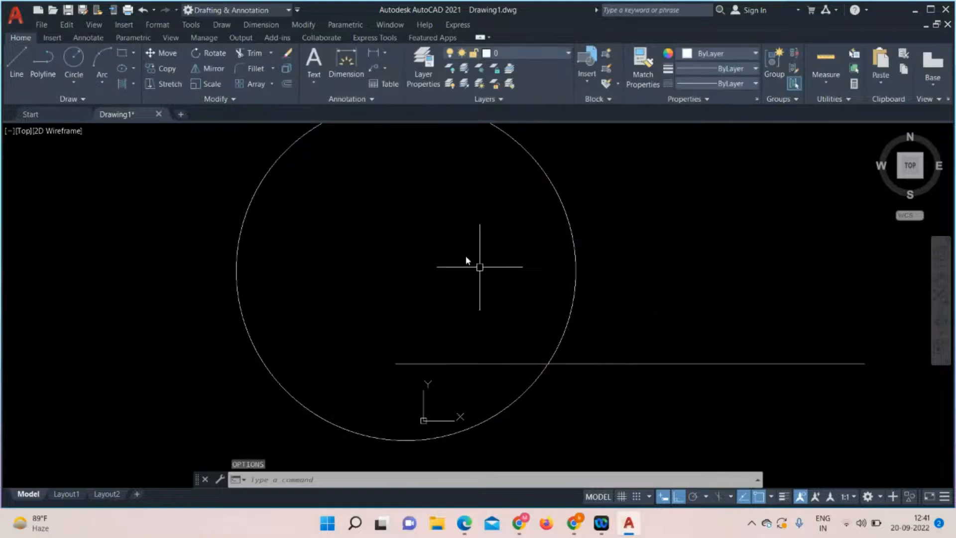
Select the circle to check its grips, and delete the circle and the line from the drawing
{"action": "left_click", "coordinate": [247, 323]}
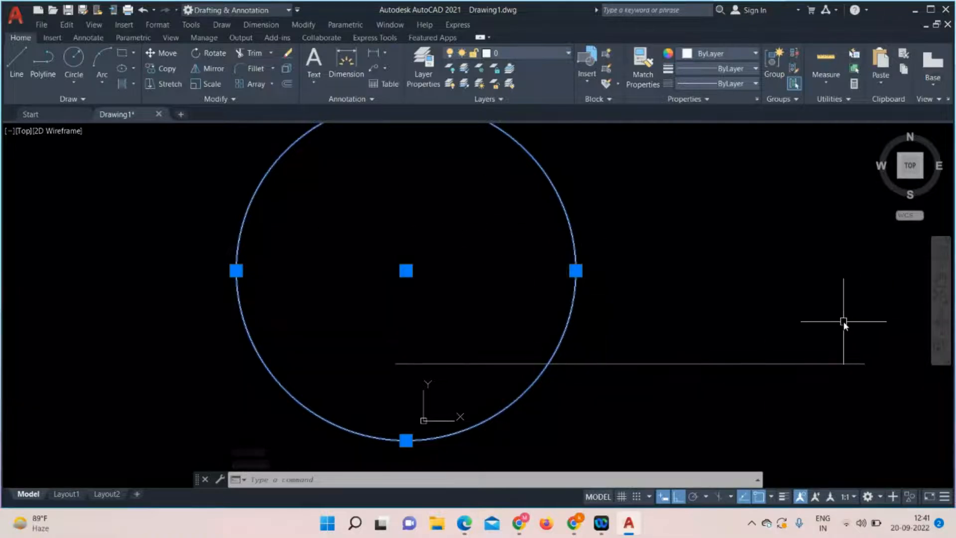
{"action": "key", "text": "Delete"}
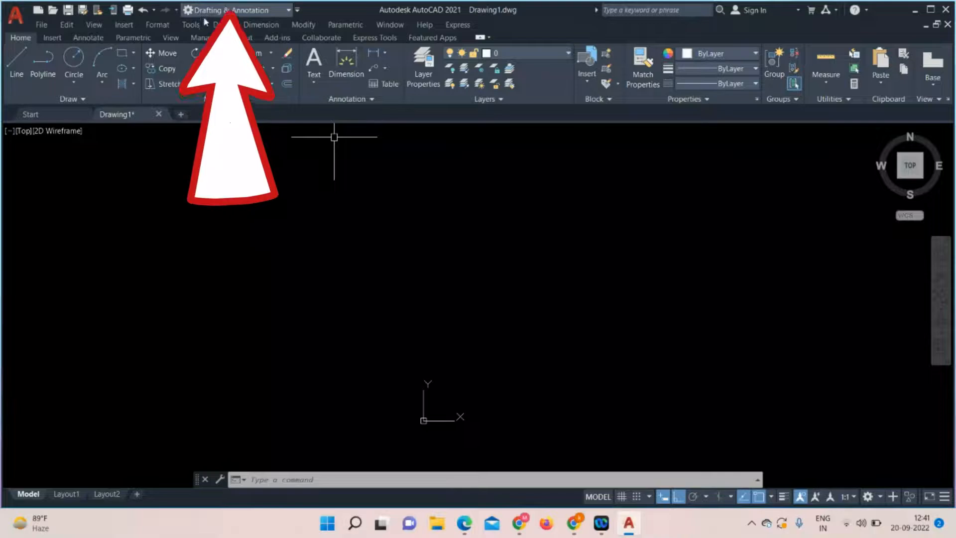
Review the available workspaces and choose Drafting & Annotation
{"action": "left_click", "coordinate": [288, 11]}
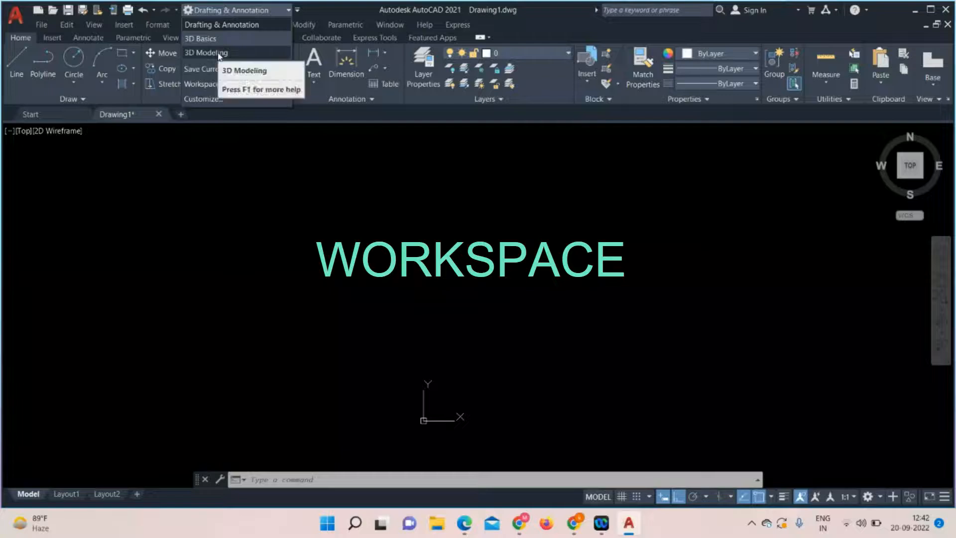
{"action": "left_click", "coordinate": [226, 26]}
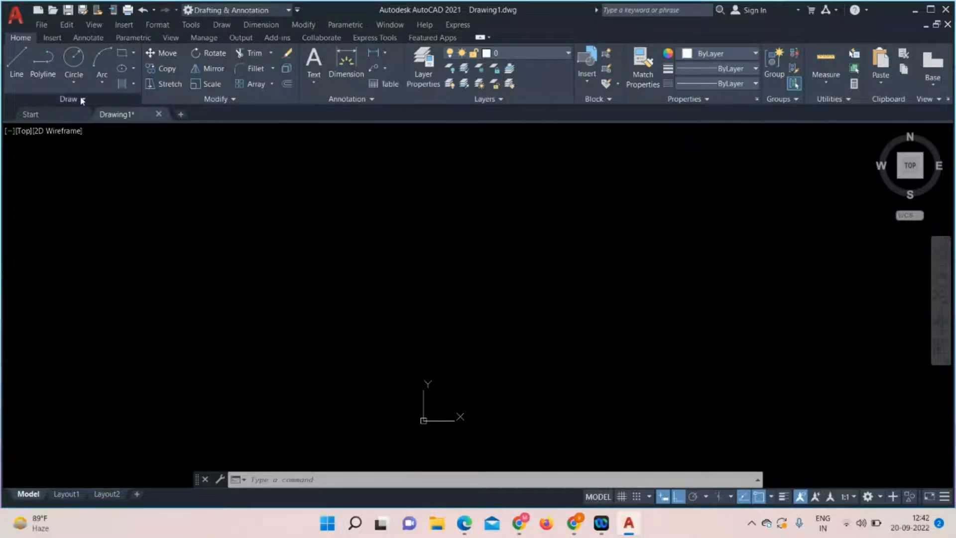
Detach the Draw panel from the ribbon into the drawing area and draw a circle on the left side with its Circle tool
{"action": "mouse_move", "coordinate": [82, 101]}
{"action": "left_mouse_down"}
{"action": "mouse_move", "coordinate": [292, 246]}
{"action": "mouse_move", "coordinate": [496, 283]}
{"action": "left_mouse_up"}
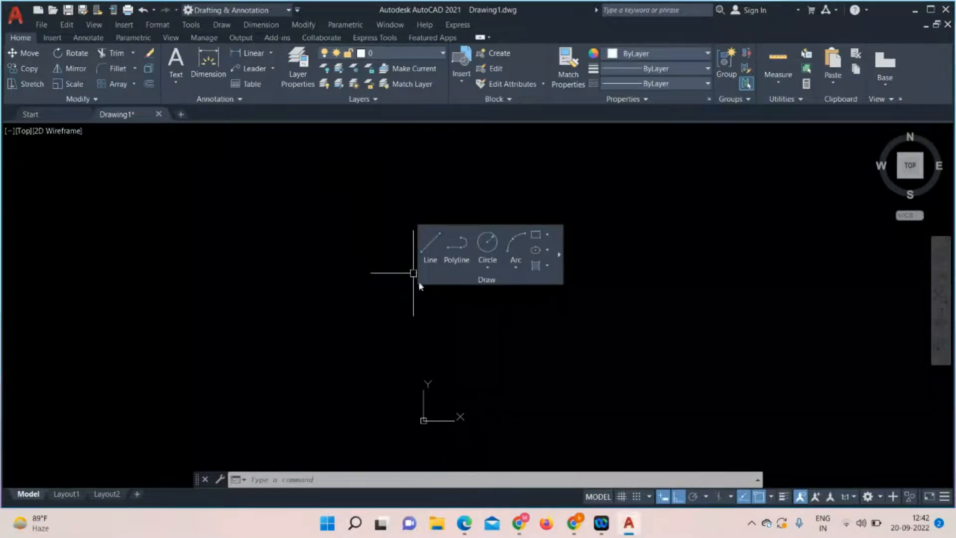
{"action": "left_click", "coordinate": [487, 245]}
{"action": "left_click", "coordinate": [177, 257]}
{"action": "left_click", "coordinate": [223, 302]}
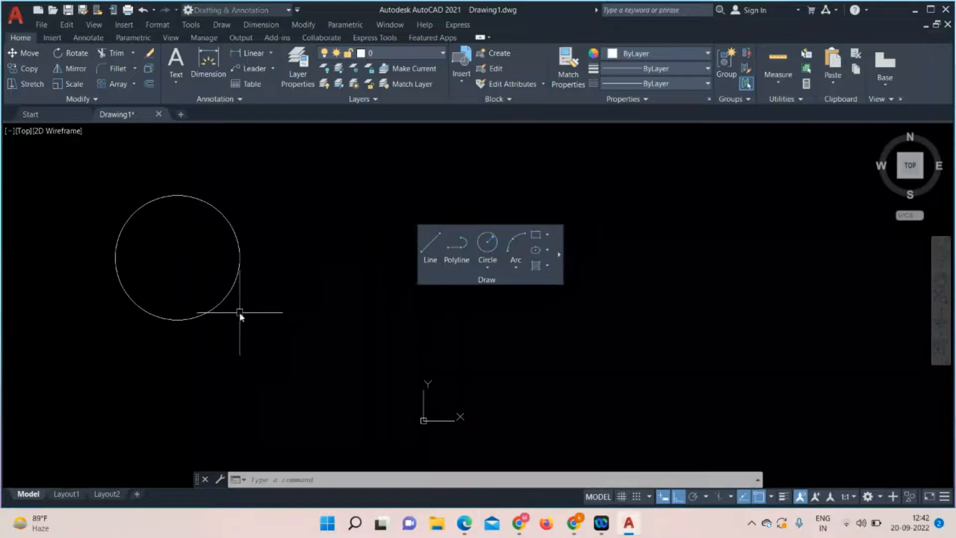
Draw a vertical line between the circle and the floating Draw panel, and return that panel to the ribbon
{"action": "left_click", "coordinate": [431, 251]}
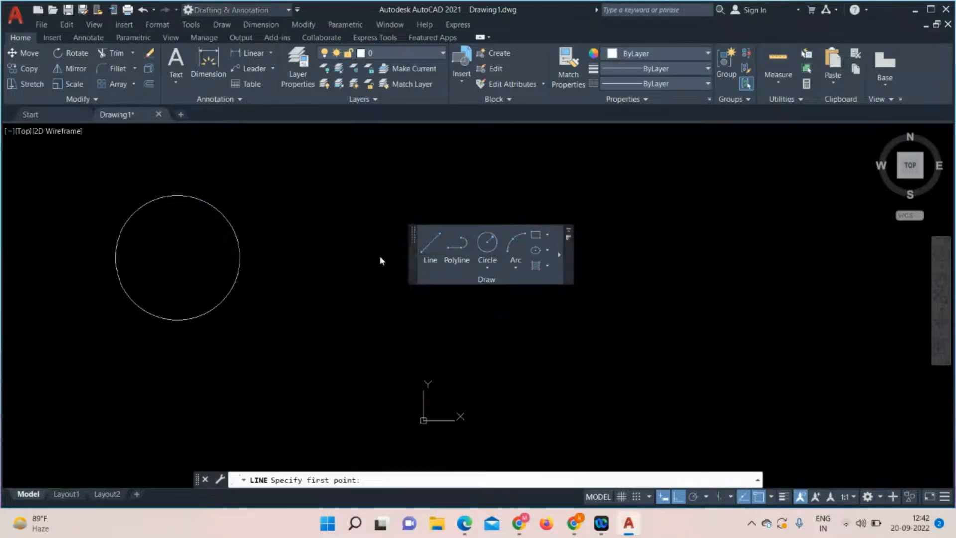
{"action": "left_click", "coordinate": [368, 205]}
{"action": "left_click", "coordinate": [367, 370]}
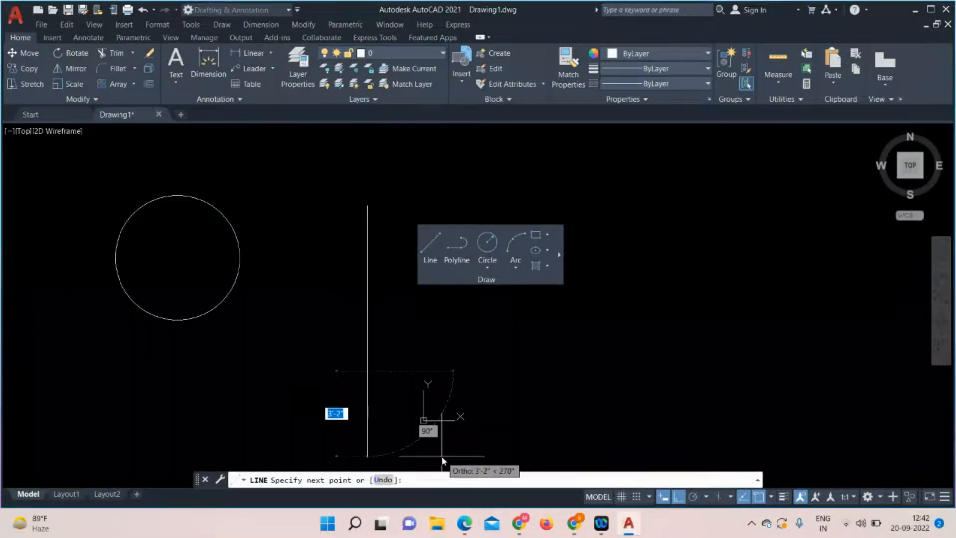
{"action": "key", "text": "Escape"}
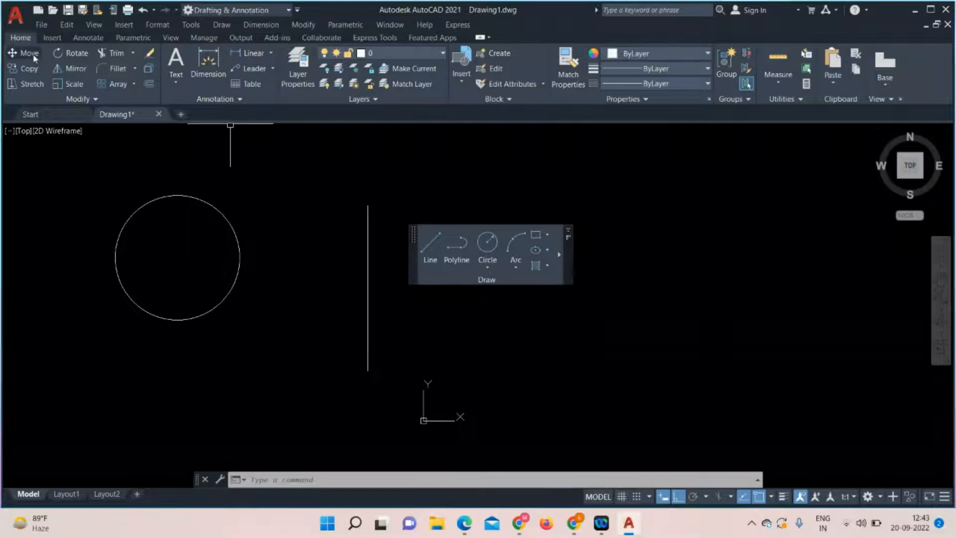
{"action": "left_click", "coordinate": [569, 234]}
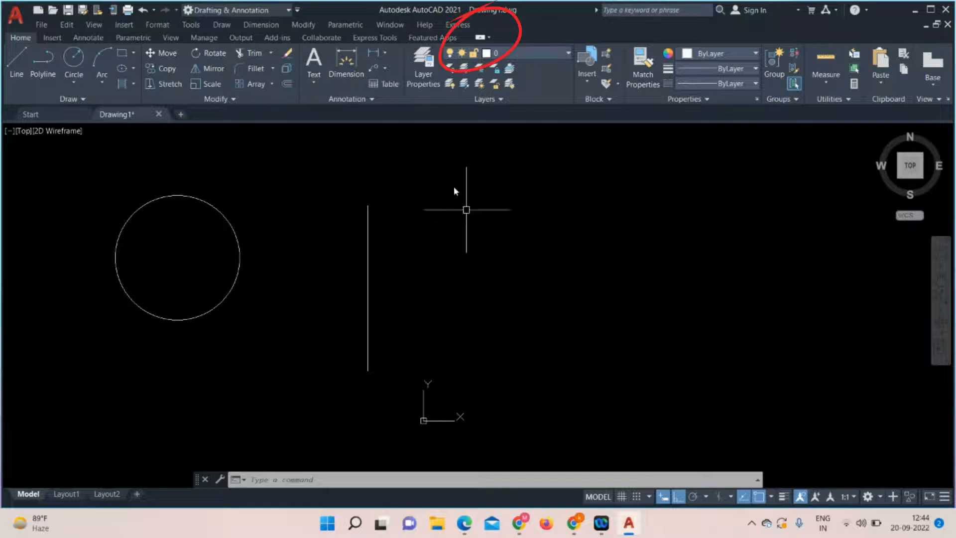
Minimize the ribbon to panel buttons and to tabs only, and restore the full ribbon
{"action": "left_click", "coordinate": [488, 39]}
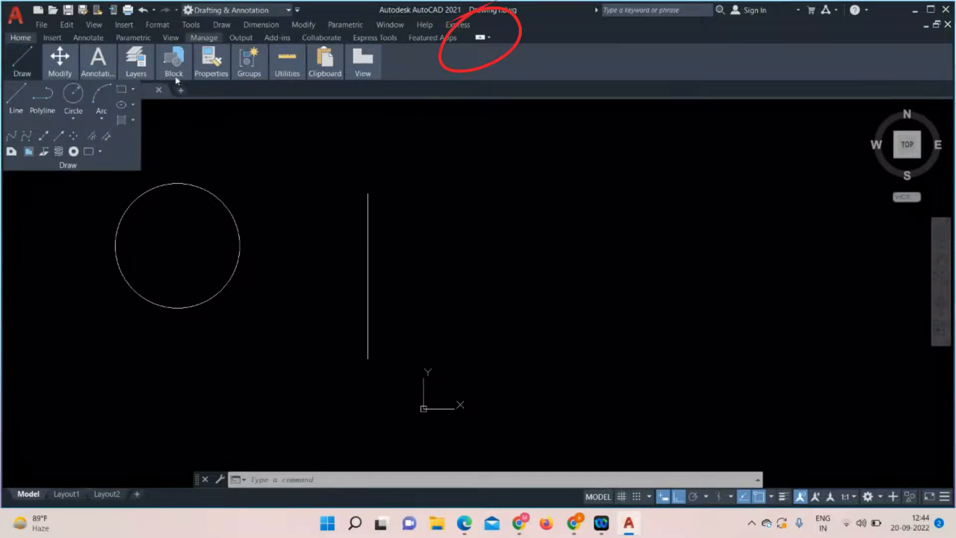
{"action": "left_click", "coordinate": [489, 37]}
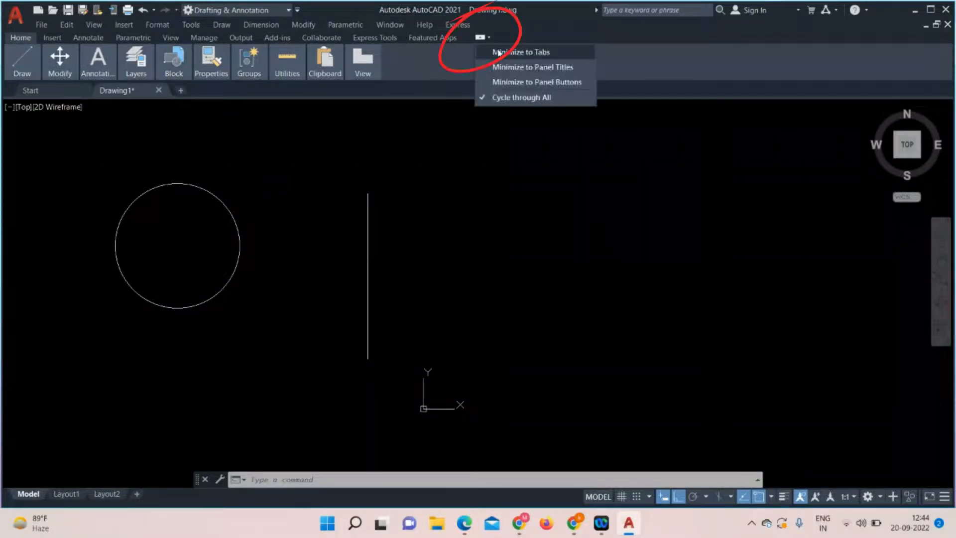
{"action": "left_click", "coordinate": [499, 53]}
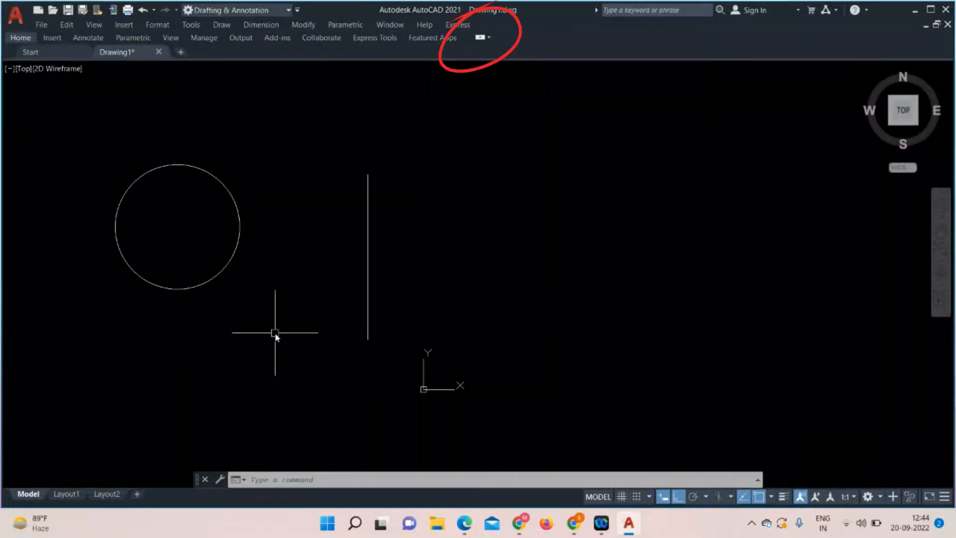
{"action": "left_click", "coordinate": [480, 38]}
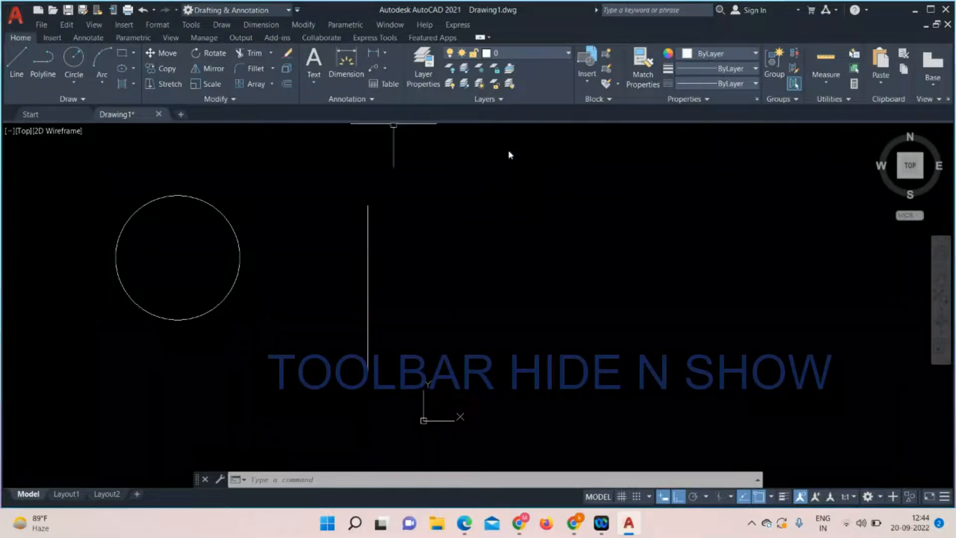
{"action": "left_click", "coordinate": [84, 99]}
{"action": "left_click", "coordinate": [158, 169]}
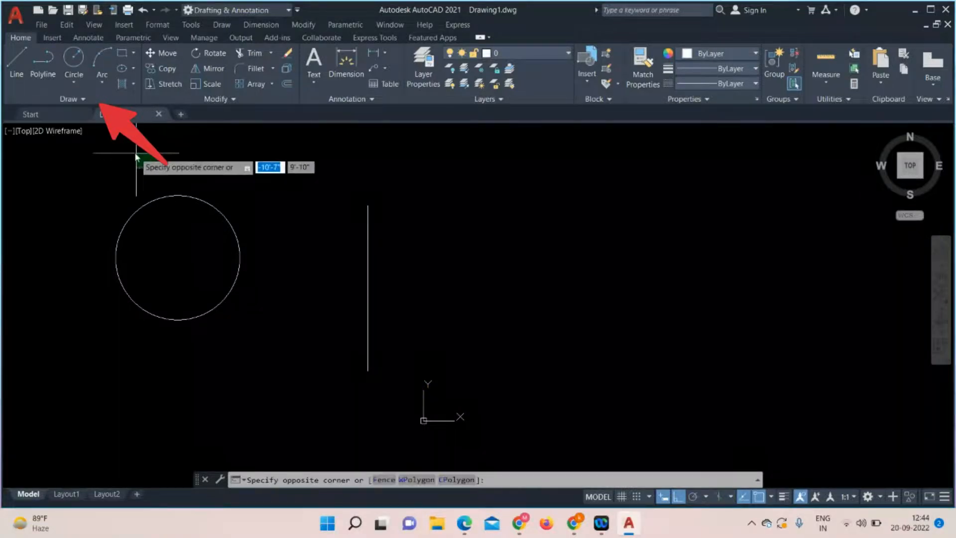
{"action": "left_click", "coordinate": [119, 155]}
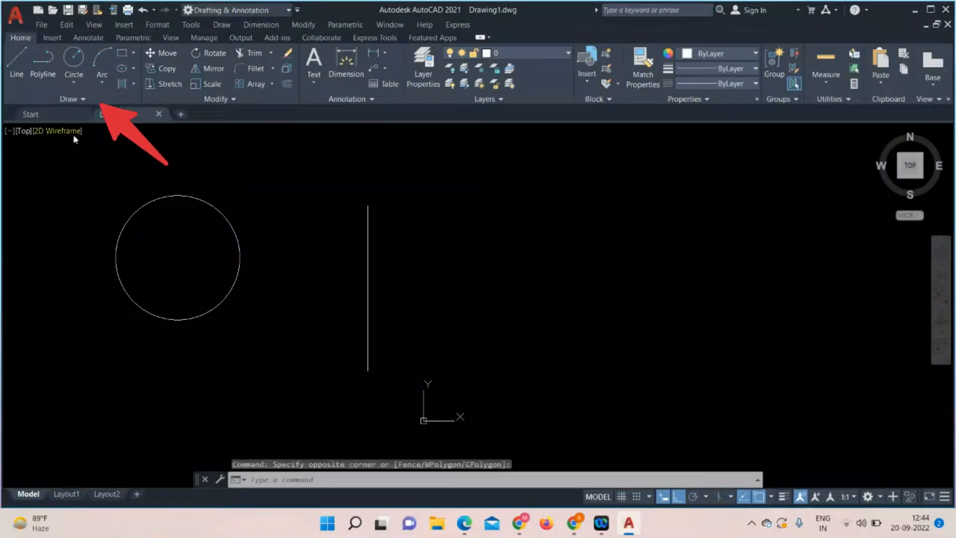
Hide the Draw panel from the ribbon through the list of shown panels, and show it again
{"action": "right_click", "coordinate": [83, 99]}
{"action": "mouse_move", "coordinate": [103, 124]}
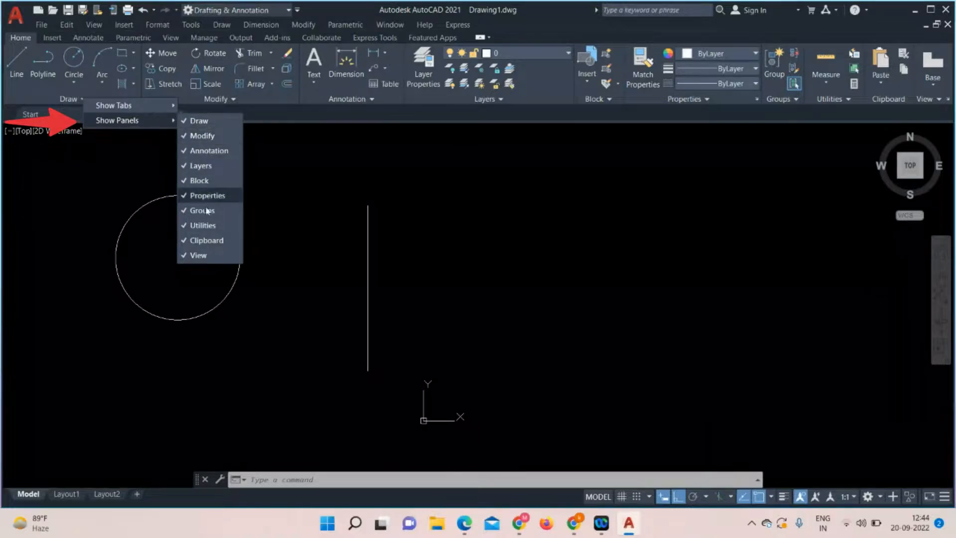
{"action": "left_click", "coordinate": [194, 120]}
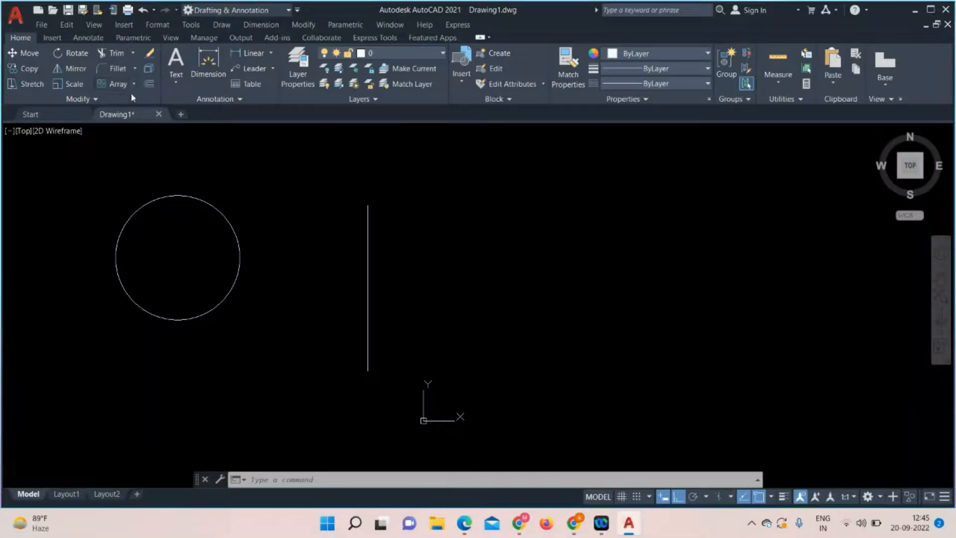
{"action": "right_click", "coordinate": [94, 101]}
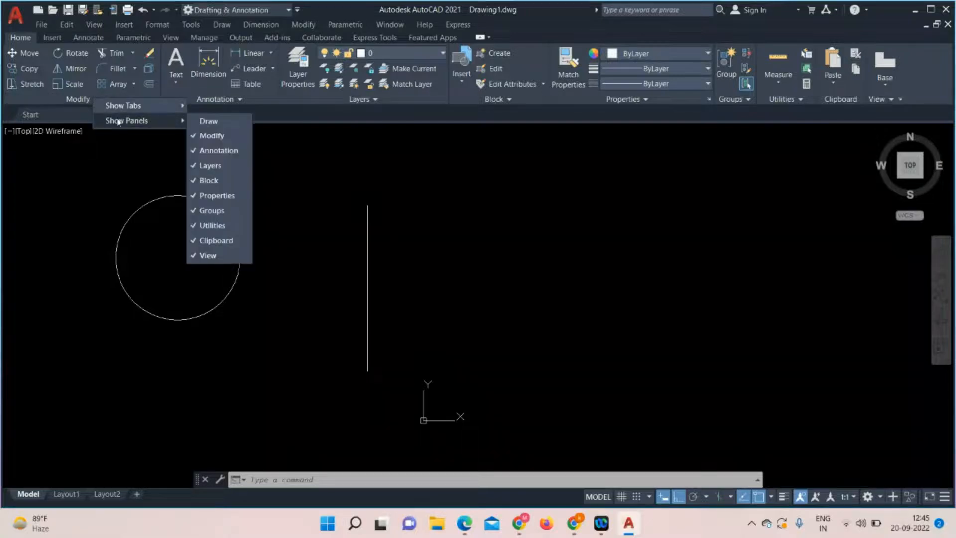
{"action": "left_click", "coordinate": [194, 126]}
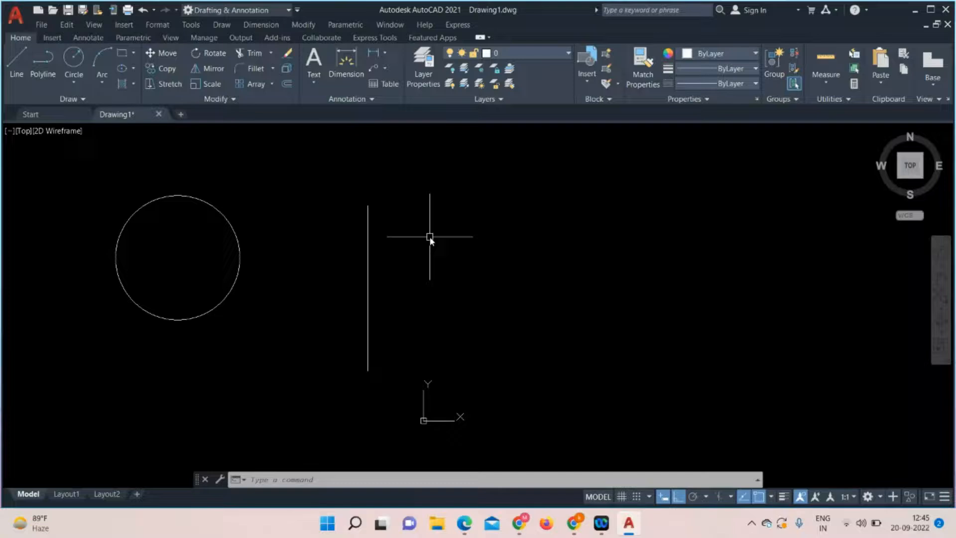
Close the whole ribbon with the RIBBONCLOSE command and bring it back with the RIBBON command
{"action": "type", "text": "ibb"}
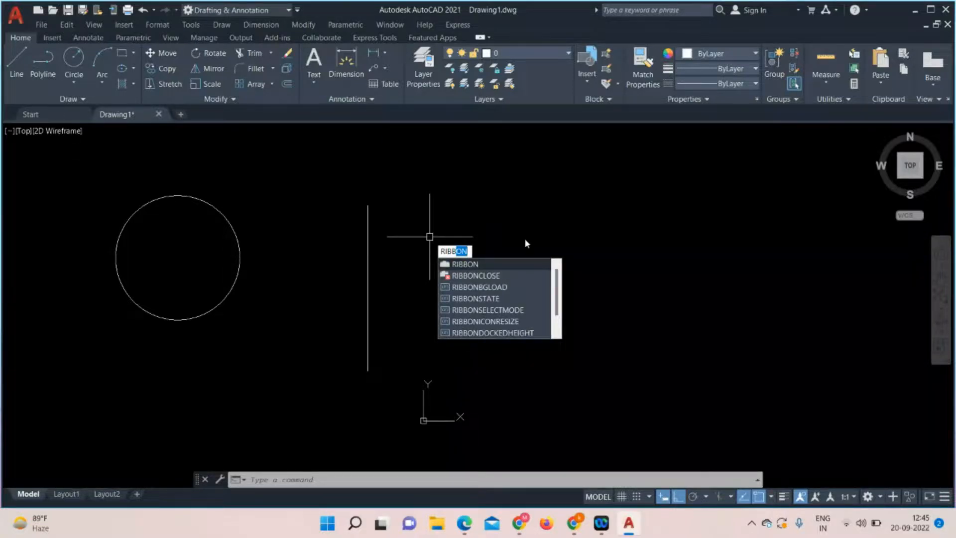
{"action": "left_click", "coordinate": [522, 274]}
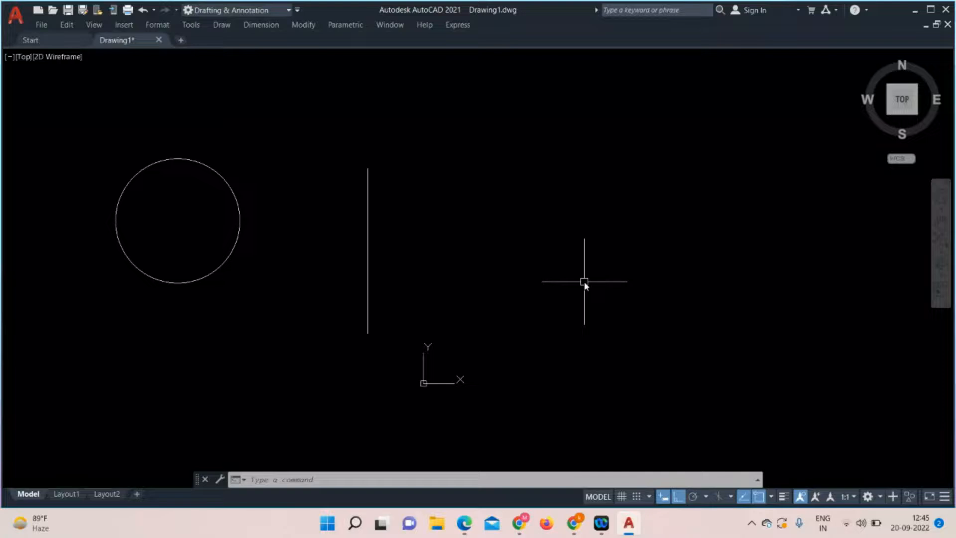
{"action": "type", "text": "Ribbon"}
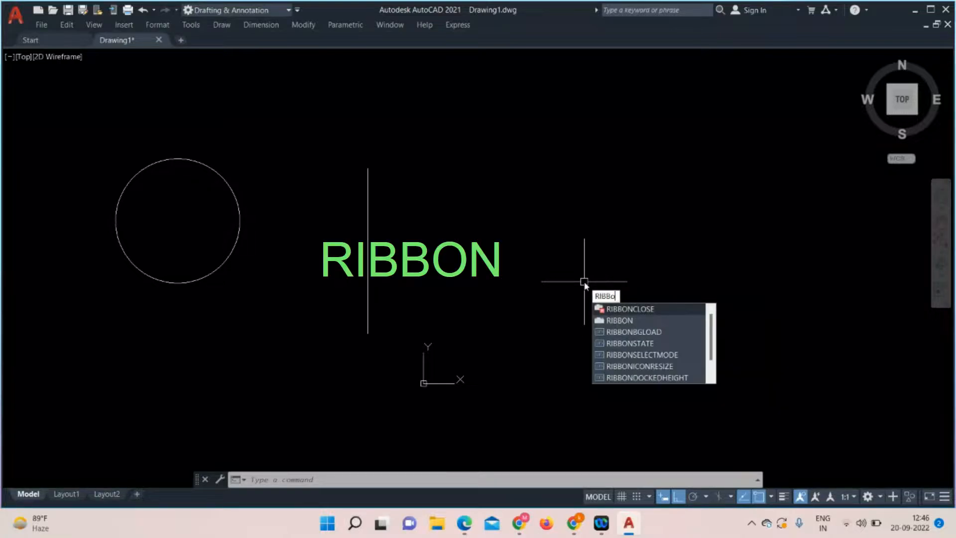
{"action": "key", "text": "Return"}
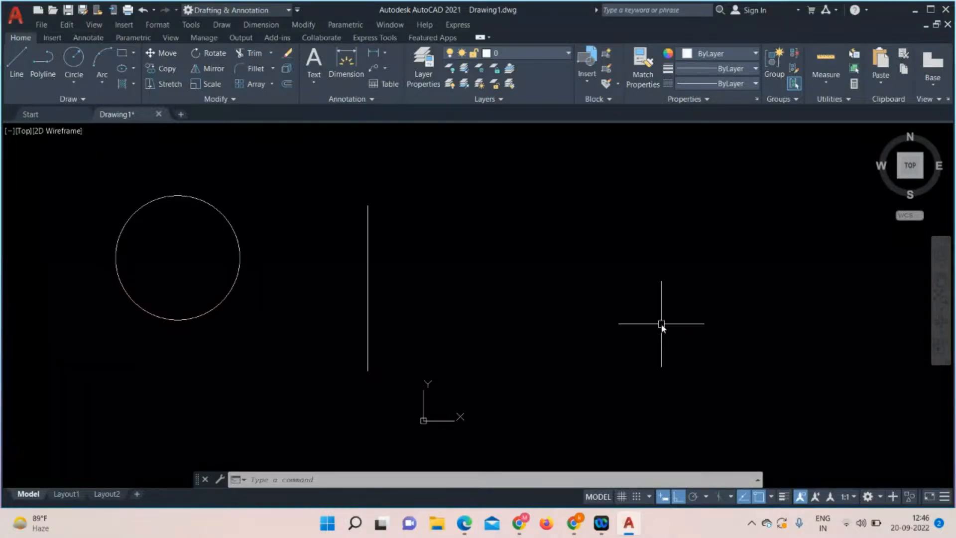
Close the ribbon with RIBBONCLOSE, and restore it by switching the workspace to 3D Basics and back to Drafting & Annotation
{"action": "type", "text": "ri"}
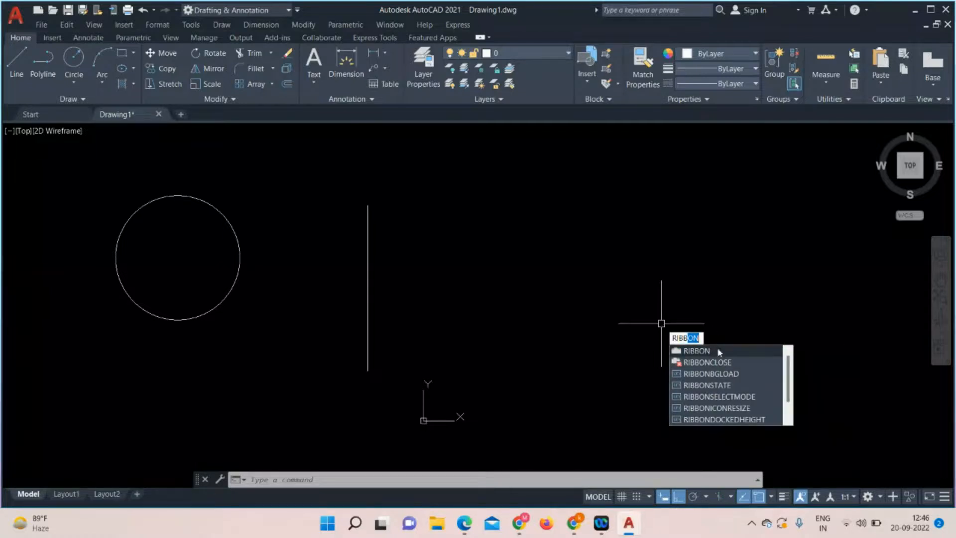
{"action": "left_click", "coordinate": [726, 362]}
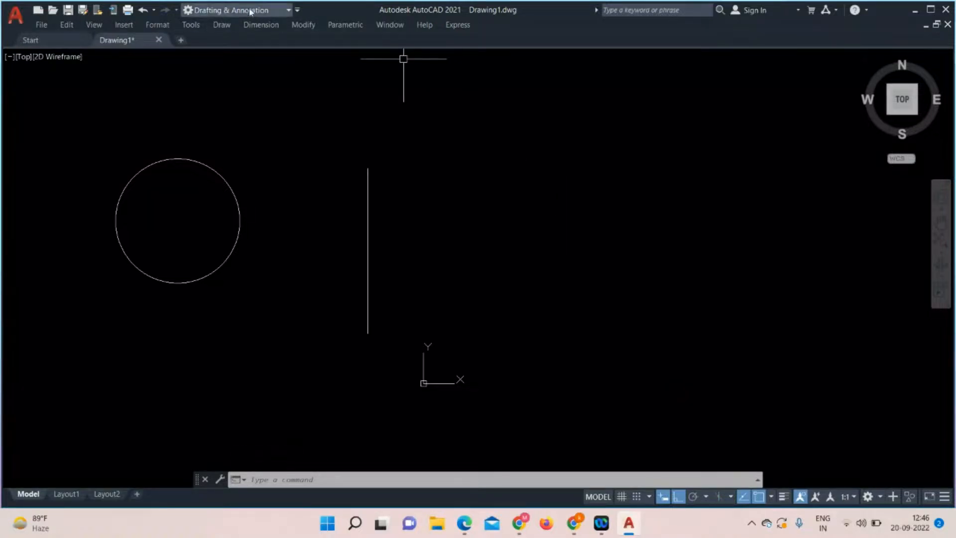
{"action": "left_click", "coordinate": [288, 11]}
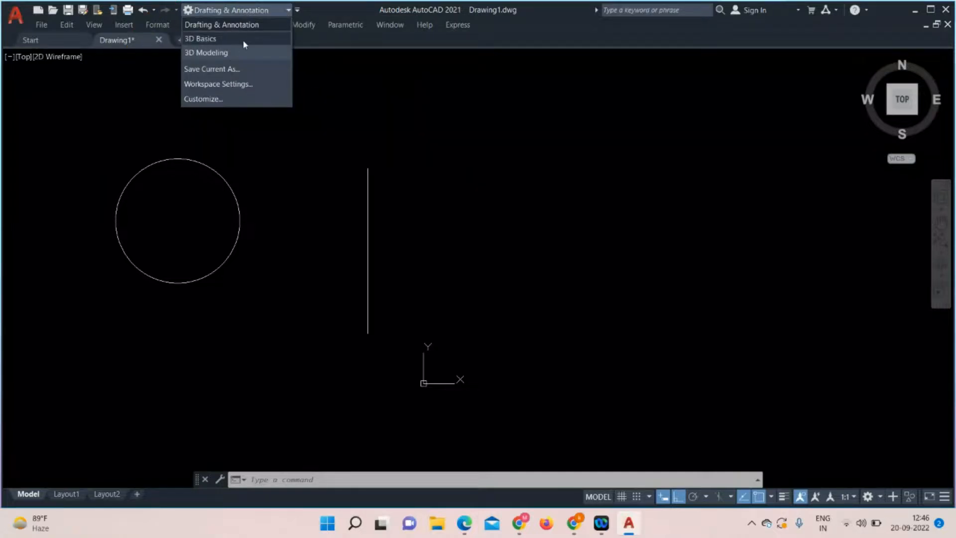
{"action": "left_click", "coordinate": [245, 43]}
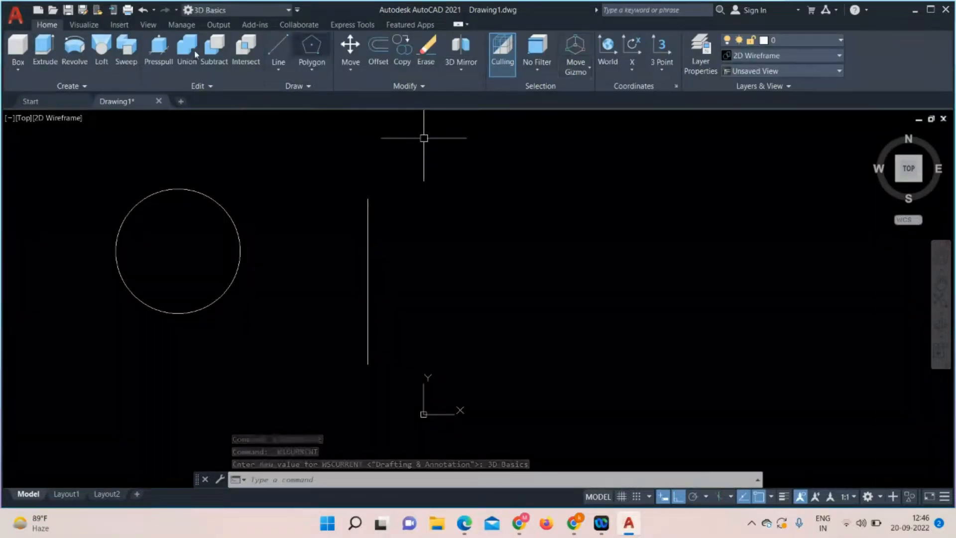
{"action": "left_click", "coordinate": [288, 11]}
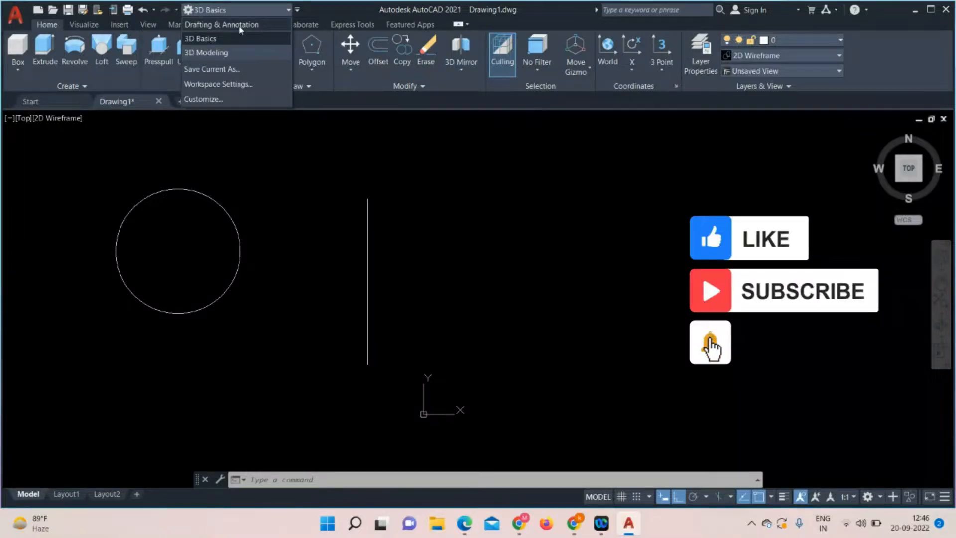
{"action": "left_click", "coordinate": [239, 26]}
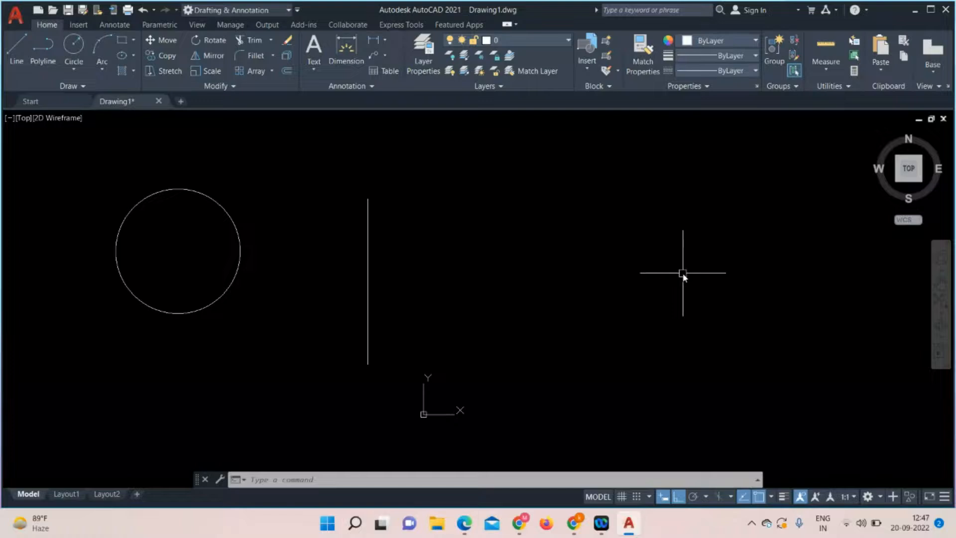
Close the ribbon again with RIBBONCLOSE and restore it by loading the acad customization file through the MENU command
{"action": "type", "text": "Ribb"}
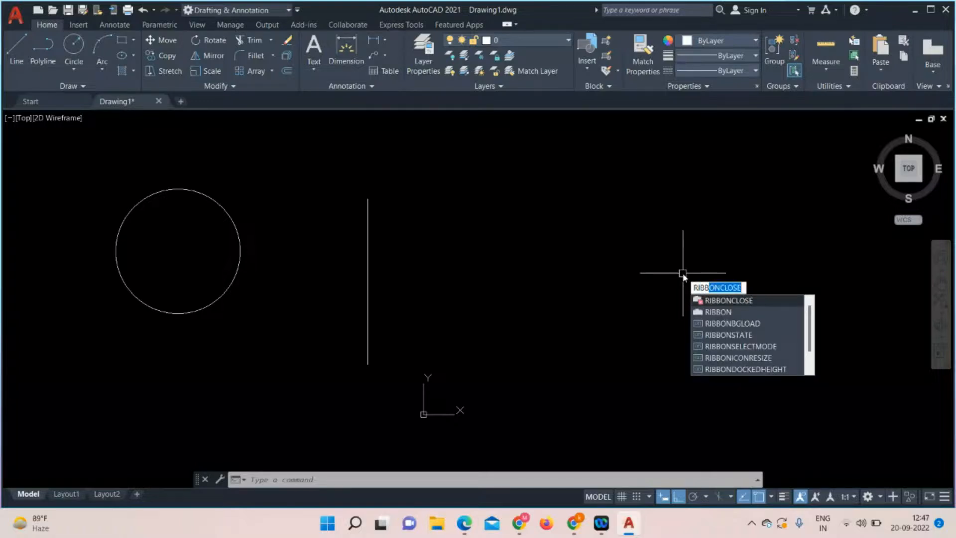
{"action": "left_click", "coordinate": [789, 300]}
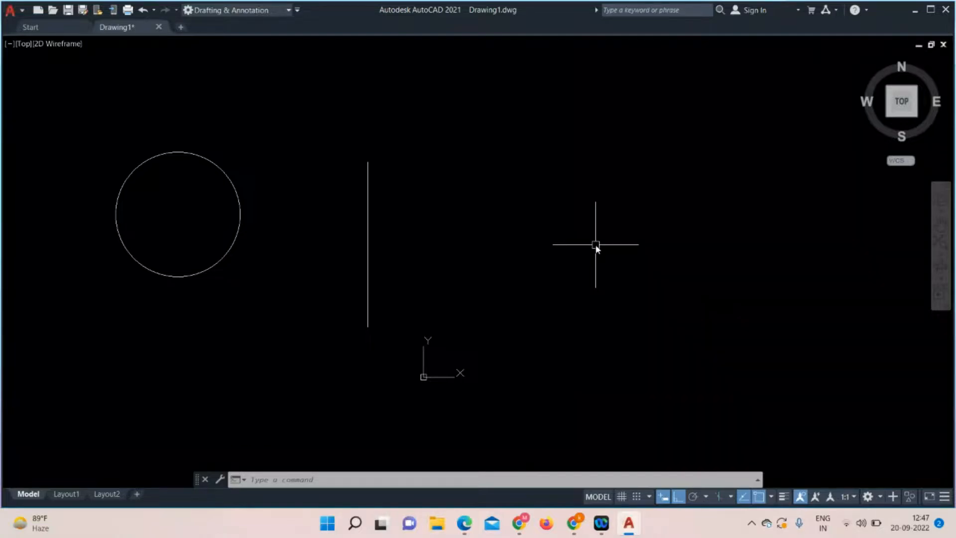
{"action": "type", "text": "MENU"}
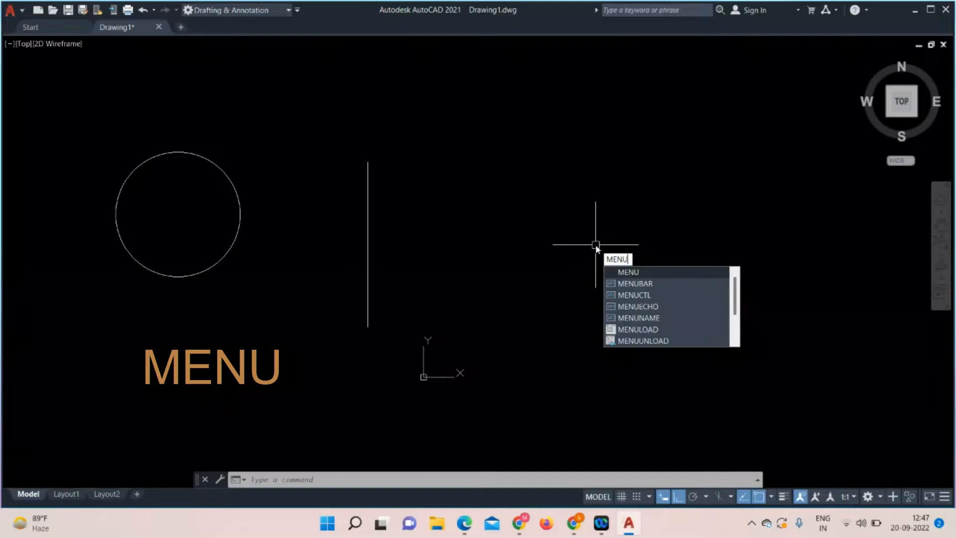
{"action": "key", "text": "Return"}
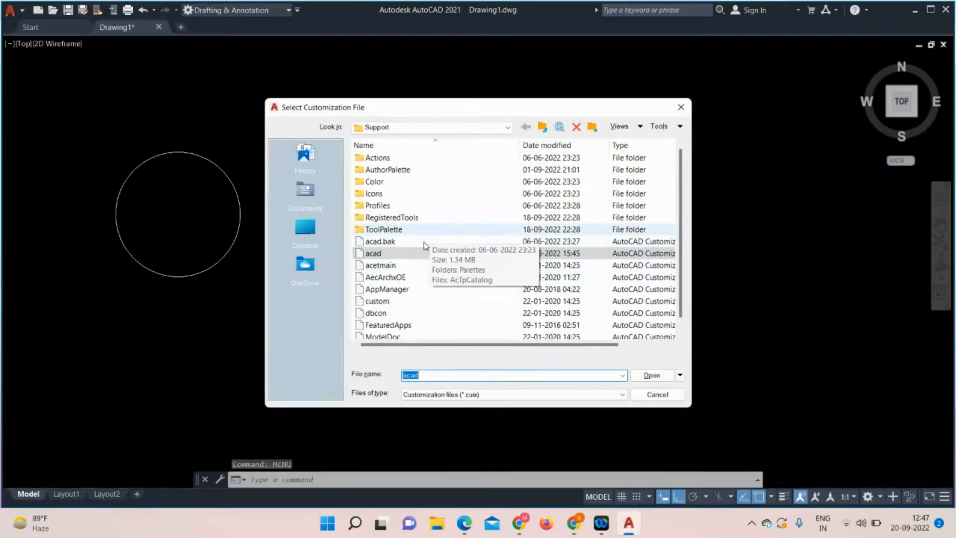
{"action": "left_click", "coordinate": [375, 254]}
{"action": "left_click", "coordinate": [650, 375]}
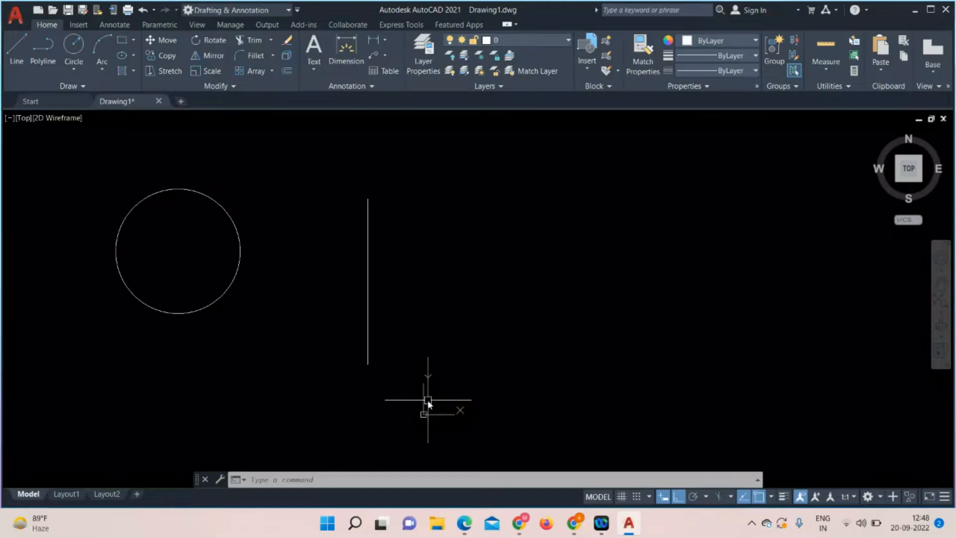
Draw a circle beside the lower end of the vertical line so that its edge passes through the UCS icon
{"action": "left_click", "coordinate": [72, 48]}
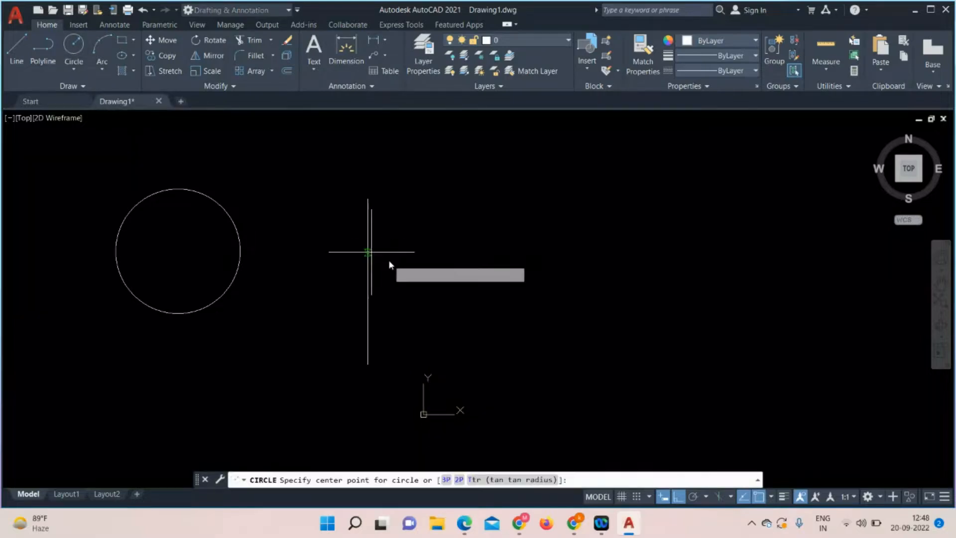
{"action": "left_click", "coordinate": [454, 351]}
{"action": "left_click", "coordinate": [525, 397]}
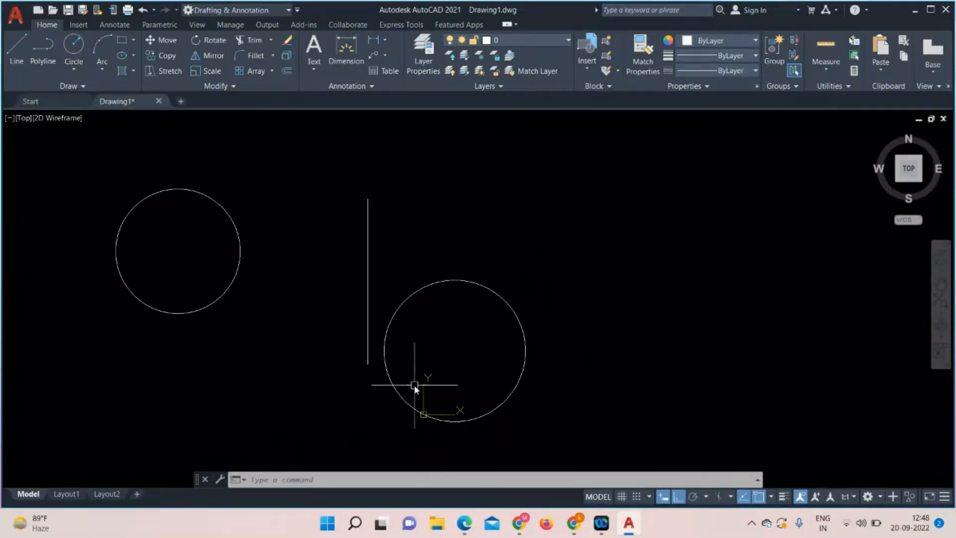
Turn off Show UCS Icon at Origin in the UCS icon's settings
{"action": "left_click", "coordinate": [425, 415]}
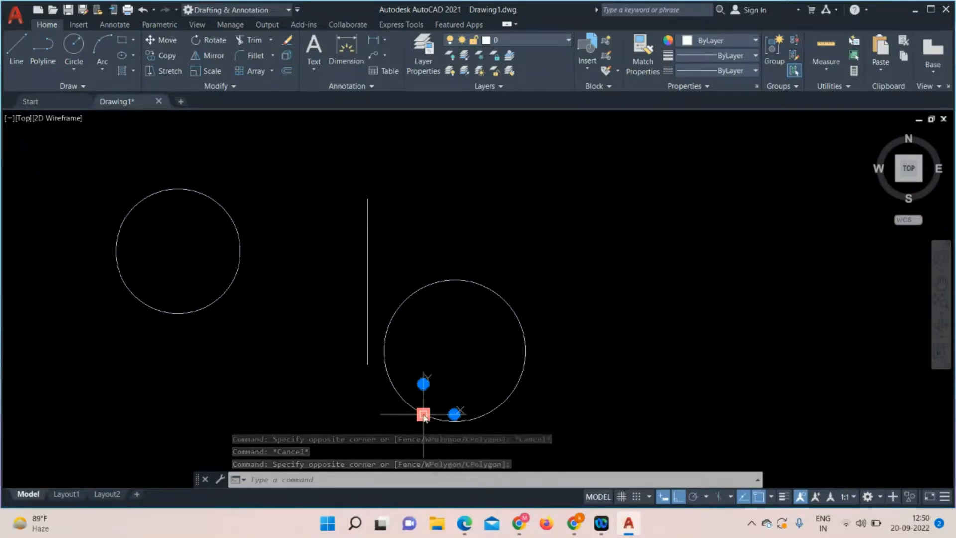
{"action": "right_click", "coordinate": [424, 416]}
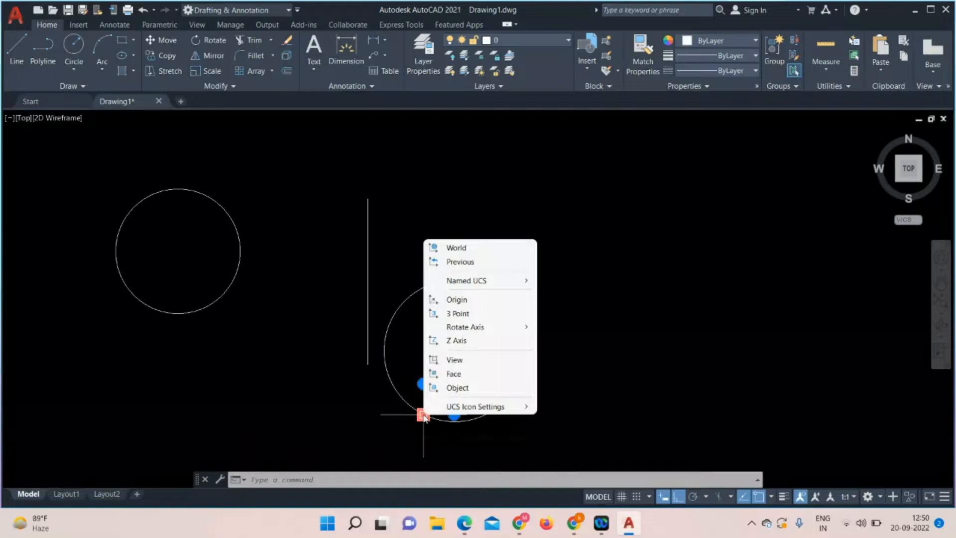
{"action": "mouse_move", "coordinate": [465, 409]}
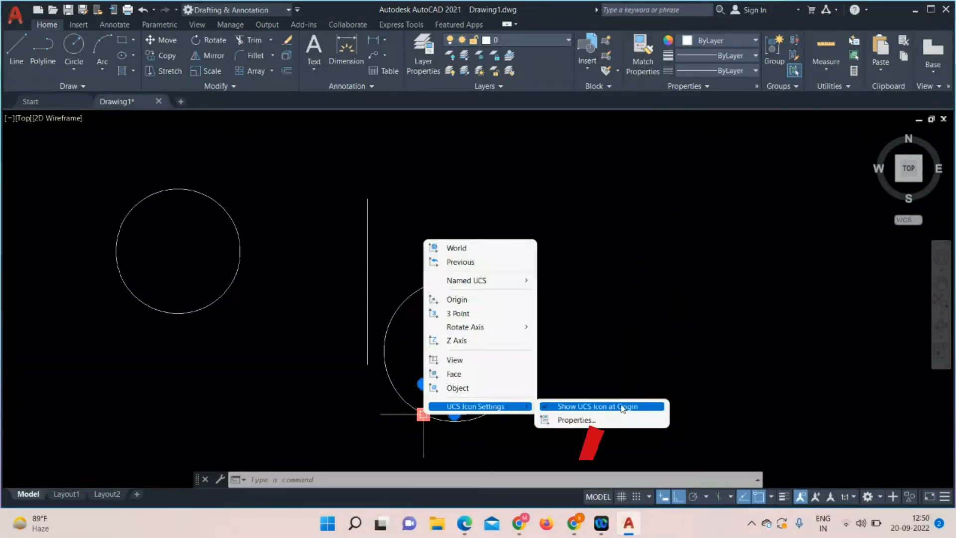
{"action": "left_click", "coordinate": [622, 407]}
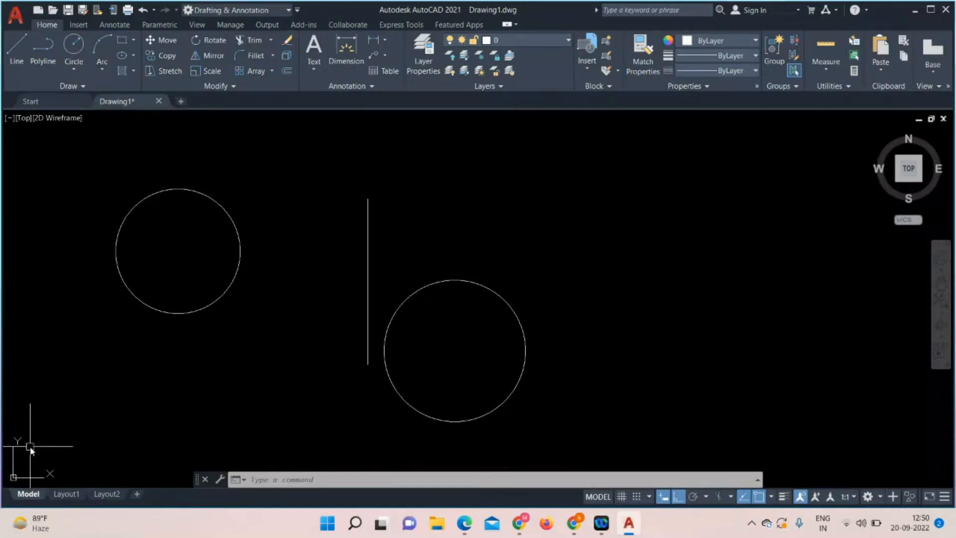
Hide the UCS icon and show it again, and do the same with the ViewCube
{"action": "left_click", "coordinate": [198, 26]}
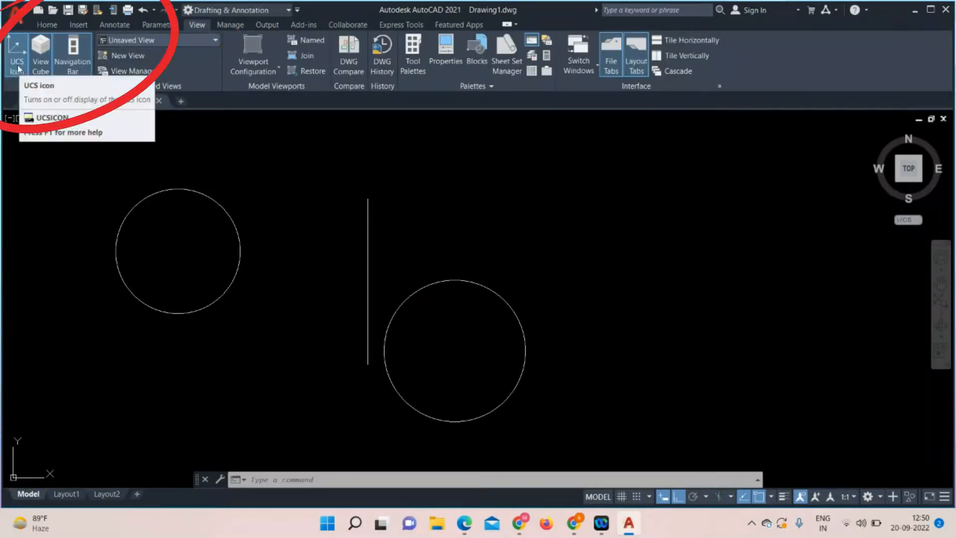
{"action": "left_click", "coordinate": [17, 66]}
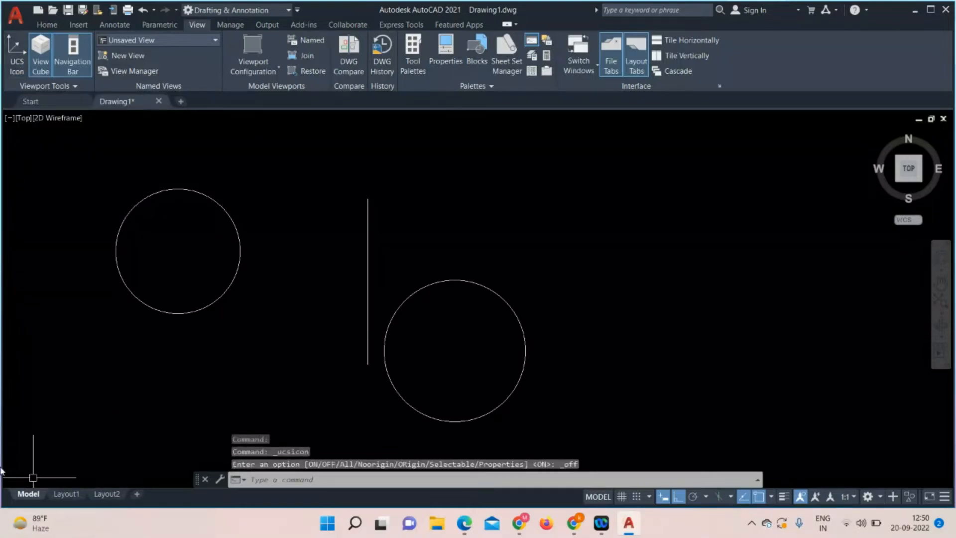
{"action": "left_click", "coordinate": [17, 63]}
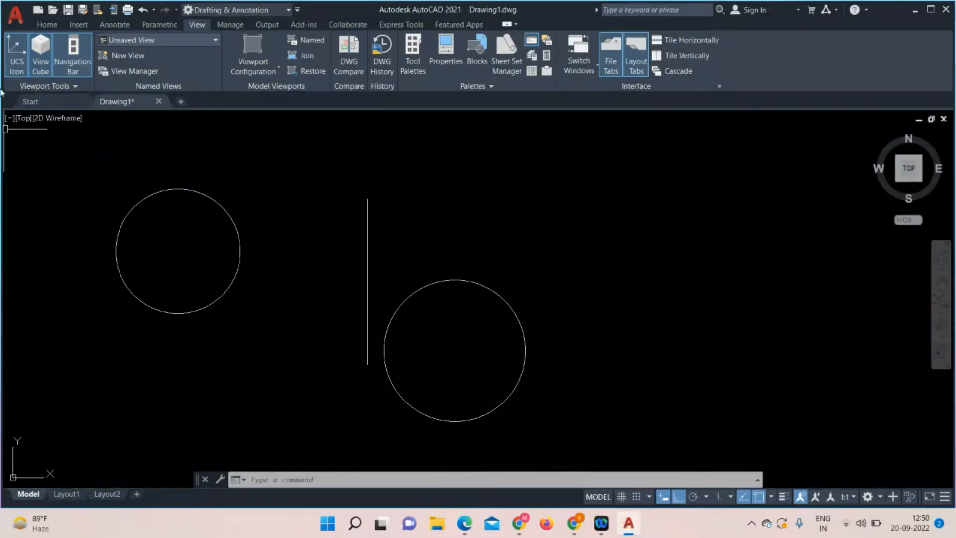
{"action": "left_click", "coordinate": [39, 67]}
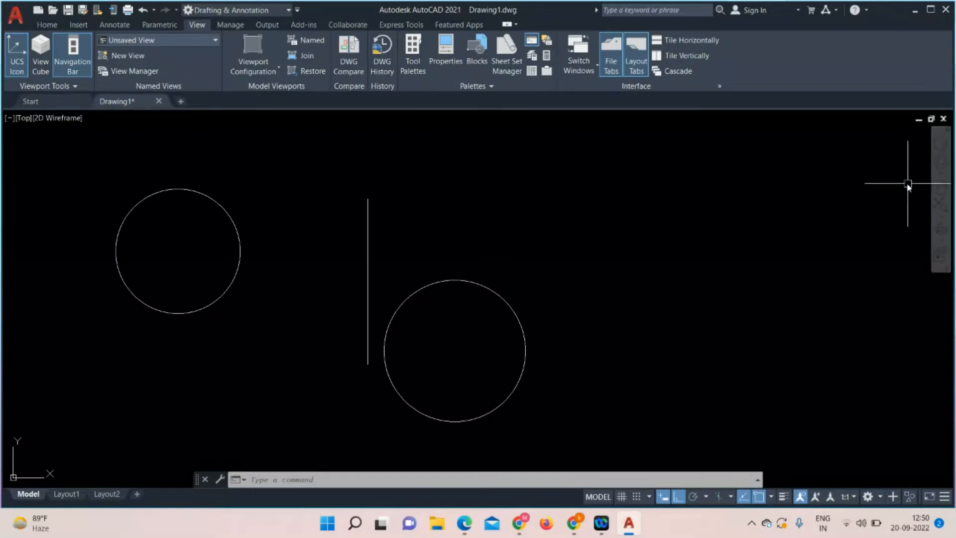
{"action": "left_click", "coordinate": [41, 60]}
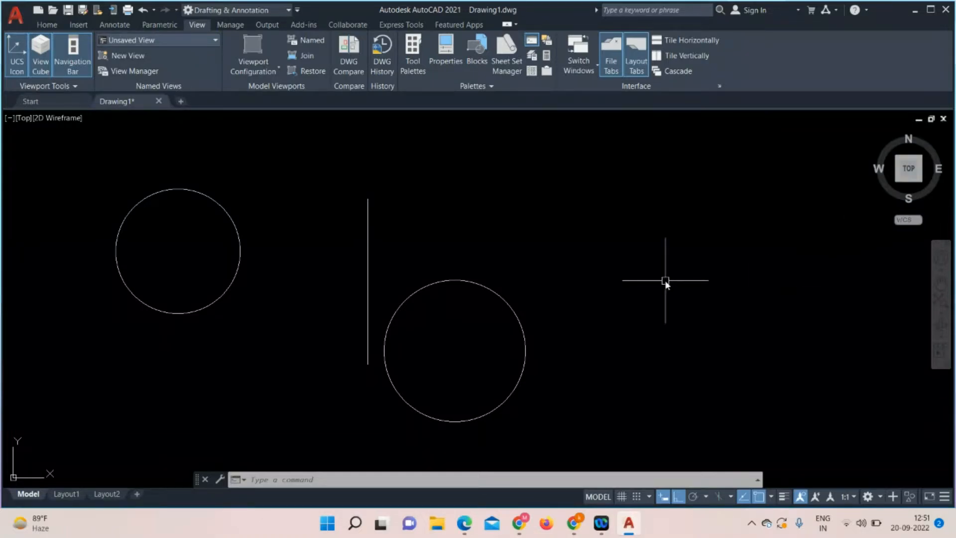
Select both circles and the vertical line with a crossing window and delete them
{"action": "left_click", "coordinate": [48, 24]}
{"action": "left_click", "coordinate": [591, 205]}
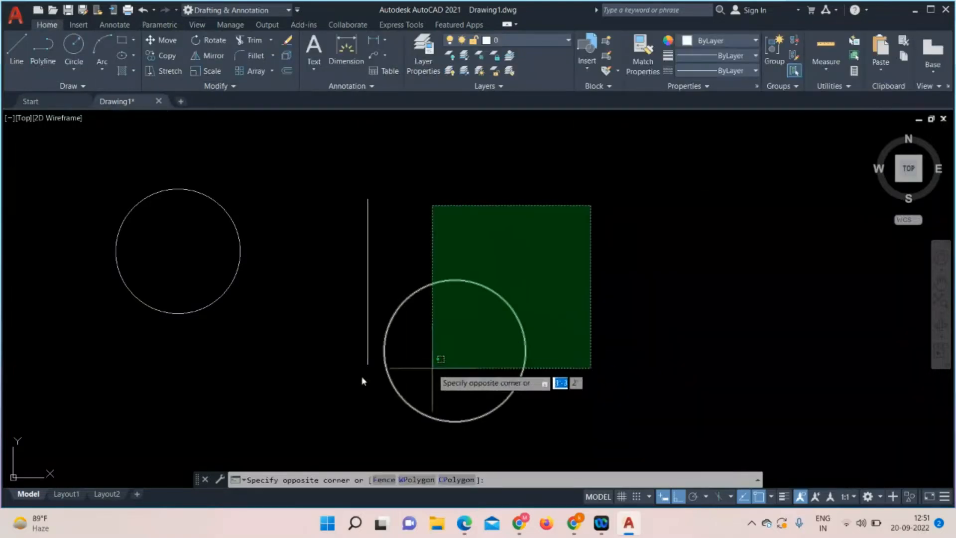
{"action": "left_click", "coordinate": [124, 375]}
{"action": "key", "text": "Delete"}
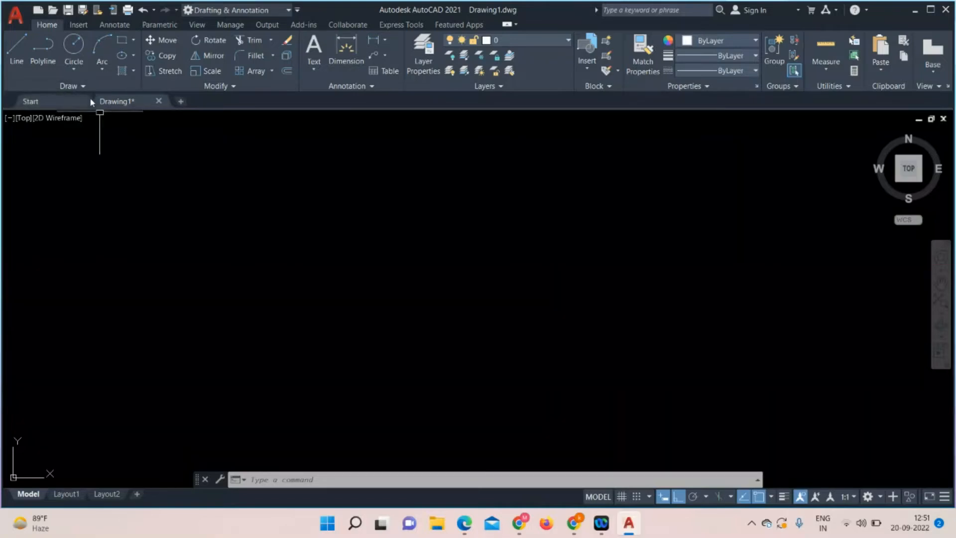
Draw a single horizontal line about 8'-11" long in the upper middle of the drawing area
{"action": "left_click", "coordinate": [70, 86]}
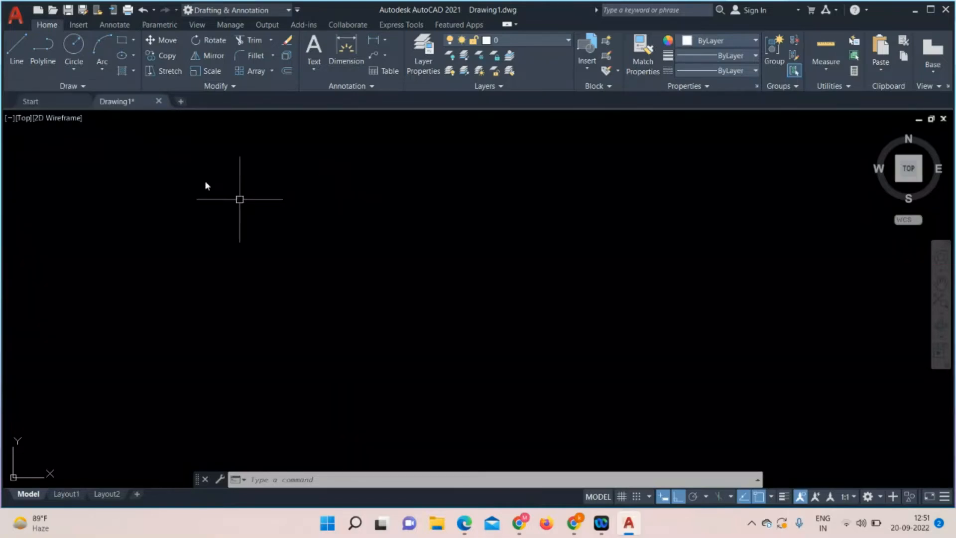
{"action": "left_click", "coordinate": [20, 58]}
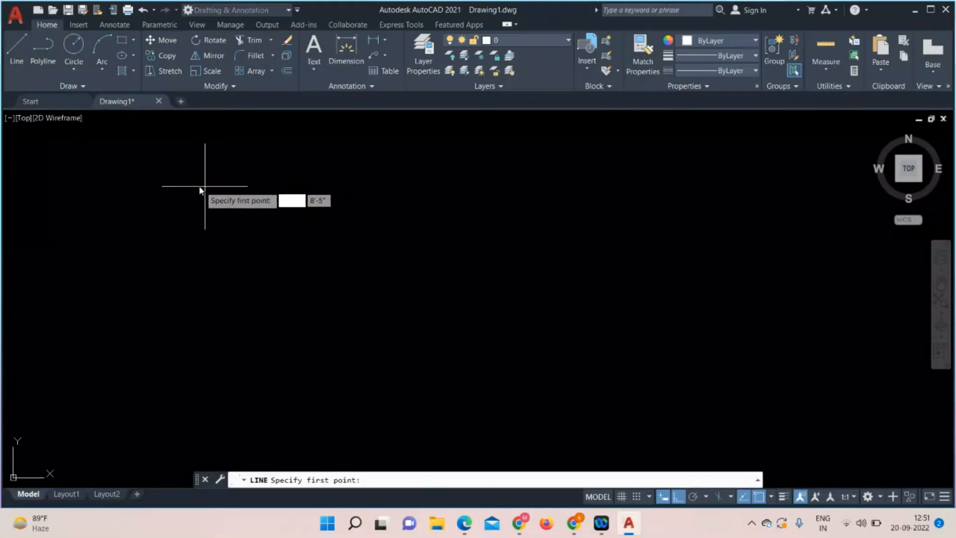
{"action": "left_click", "coordinate": [252, 215]}
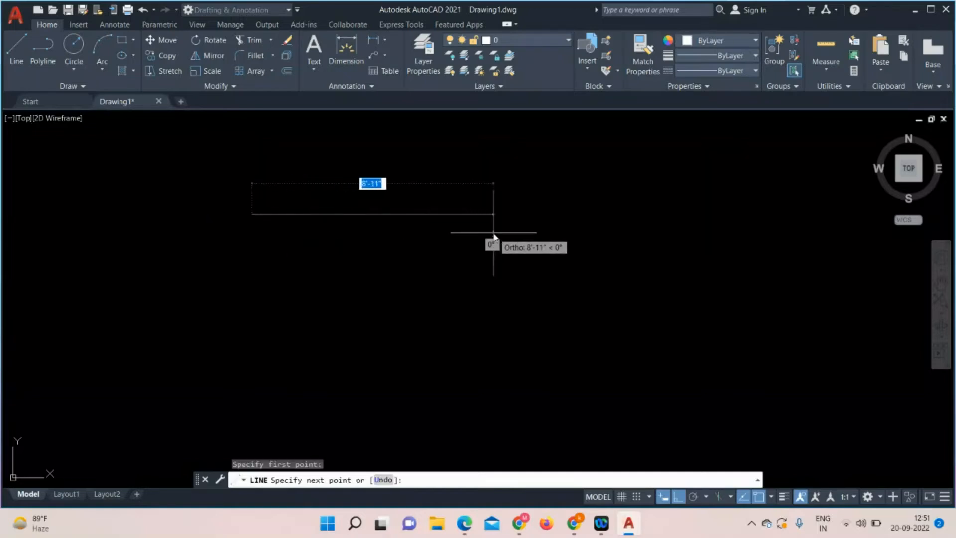
{"action": "left_click", "coordinate": [486, 215]}
{"action": "key", "text": "Escape"}
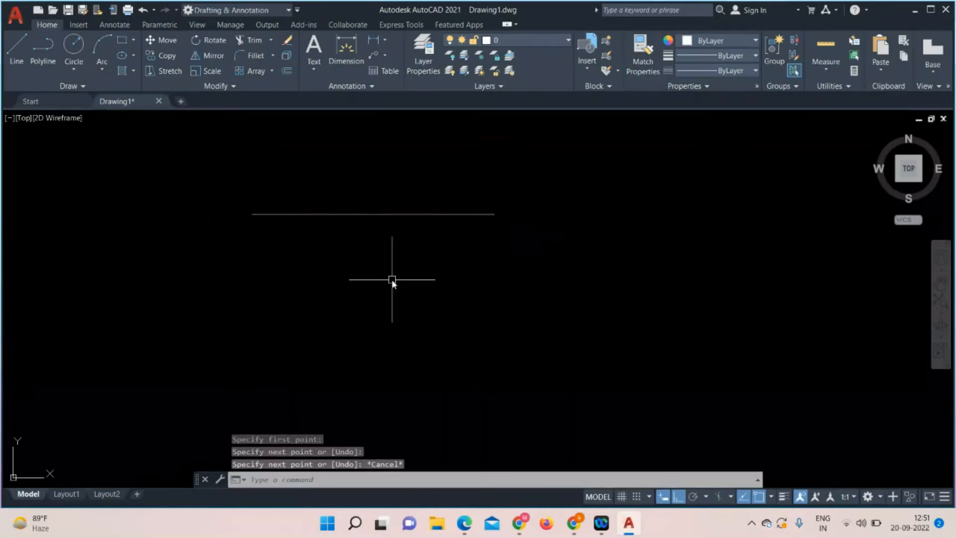
{"action": "left_click", "coordinate": [219, 85]}
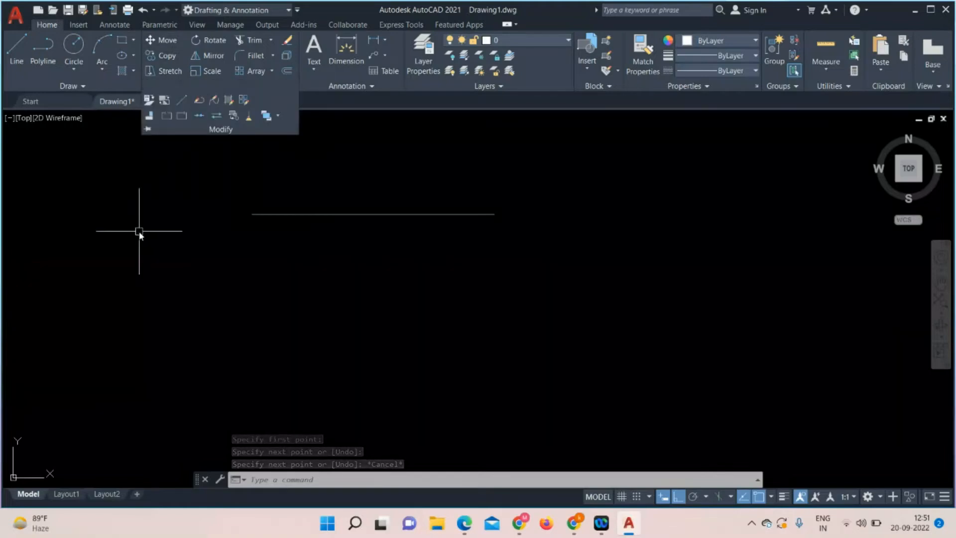
{"action": "left_click", "coordinate": [164, 42]}
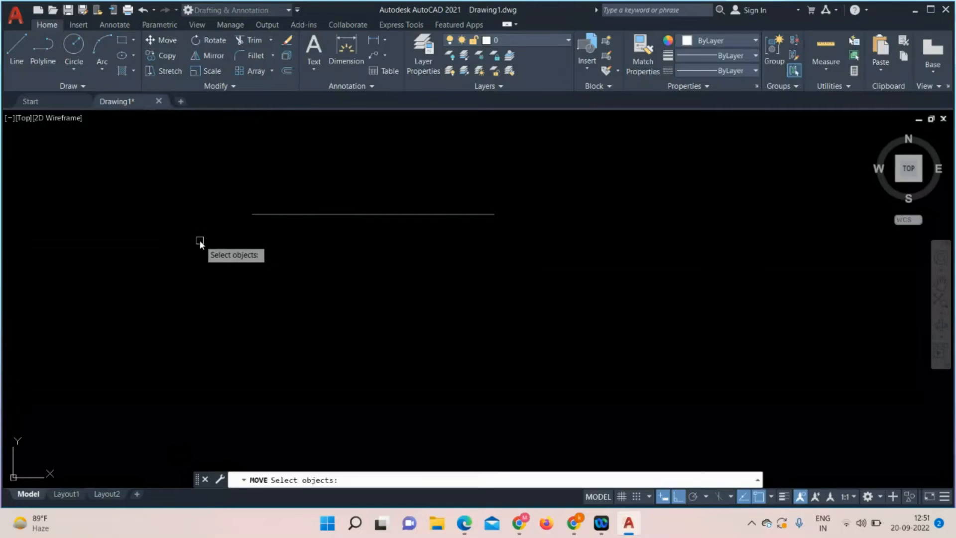
{"action": "left_click", "coordinate": [392, 216]}
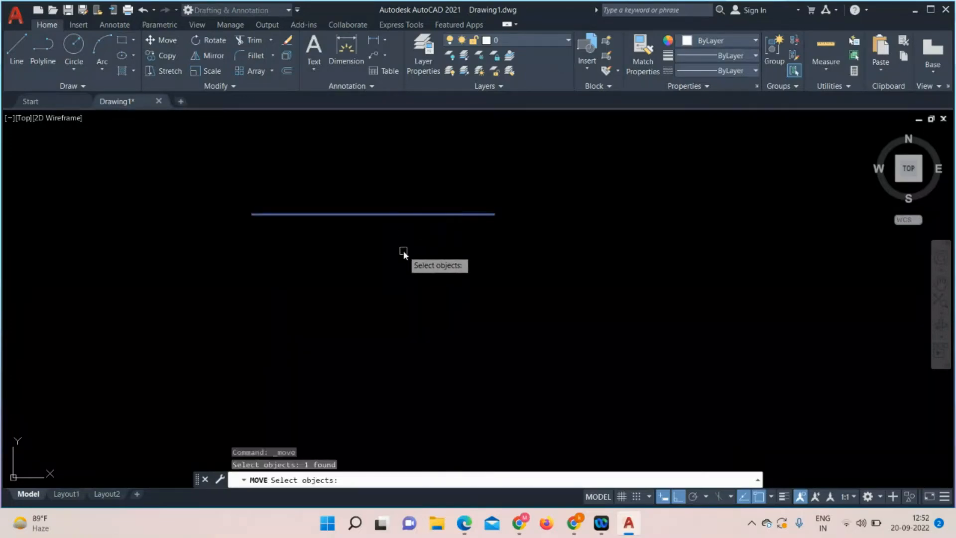
{"action": "key", "text": "Escape"}
{"action": "key", "text": "Escape"}
Select the horizontal line with a crossing window and erase it
{"action": "left_click", "coordinate": [533, 200]}
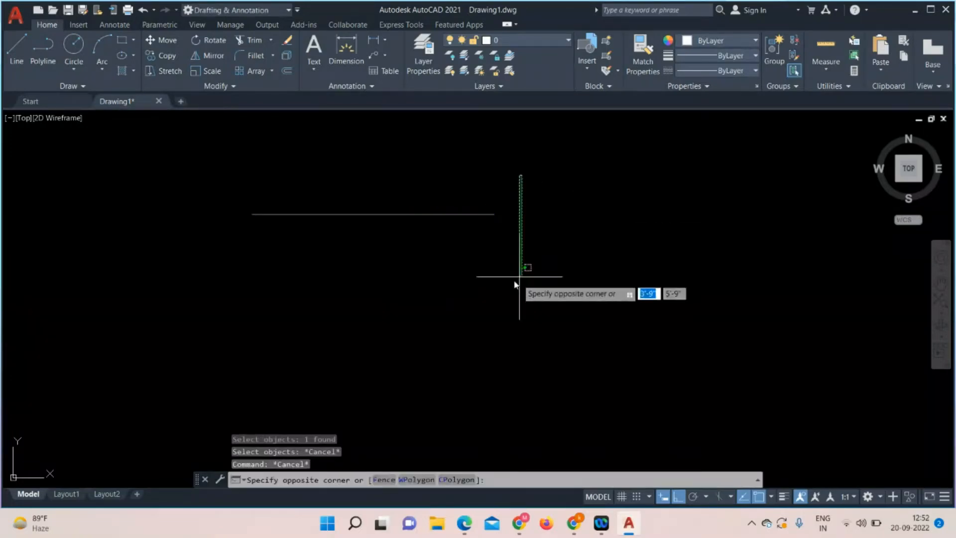
{"action": "left_click", "coordinate": [203, 267]}
{"action": "key", "text": "Delete"}
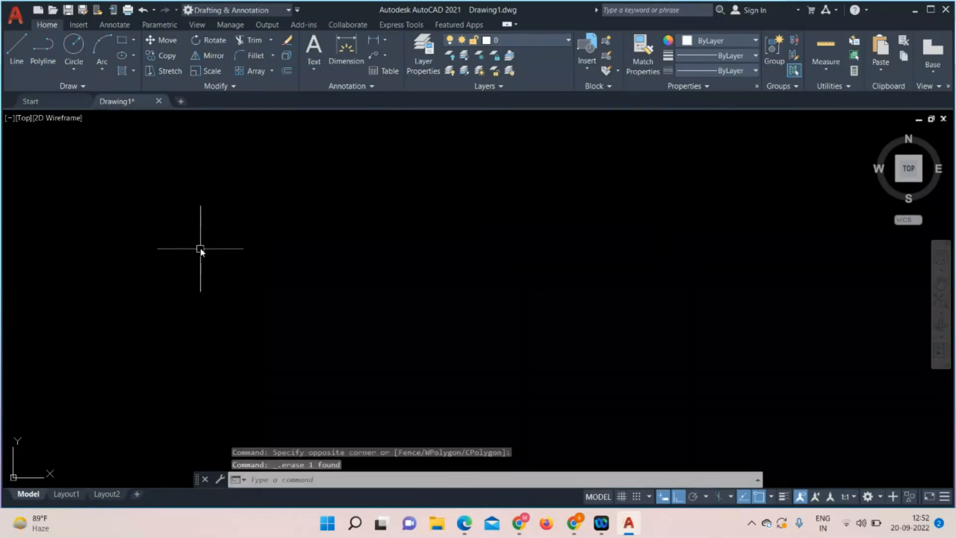
Increase the pickbox size and slightly enlarge the grip size in the selection options, and apply the changes
{"action": "right_click", "coordinate": [444, 269]}
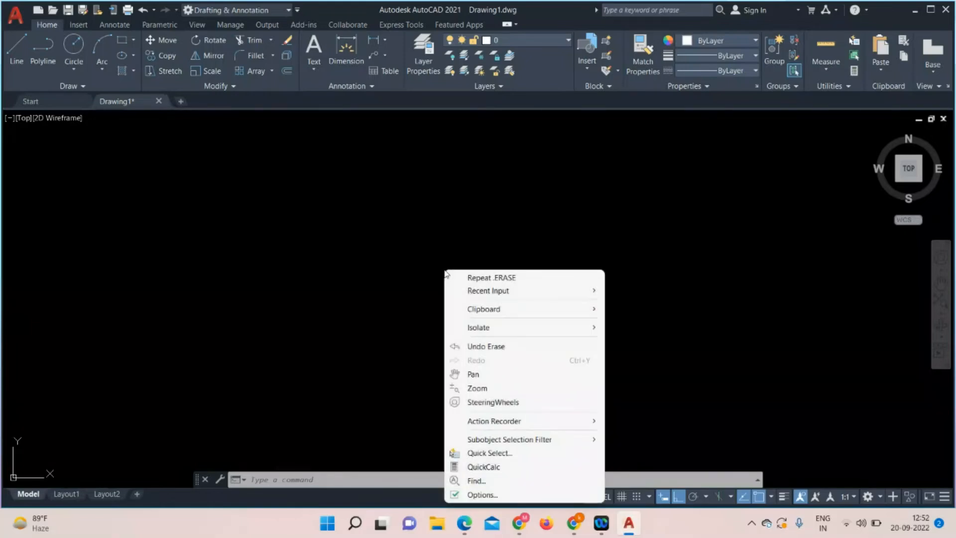
{"action": "left_click", "coordinate": [485, 495]}
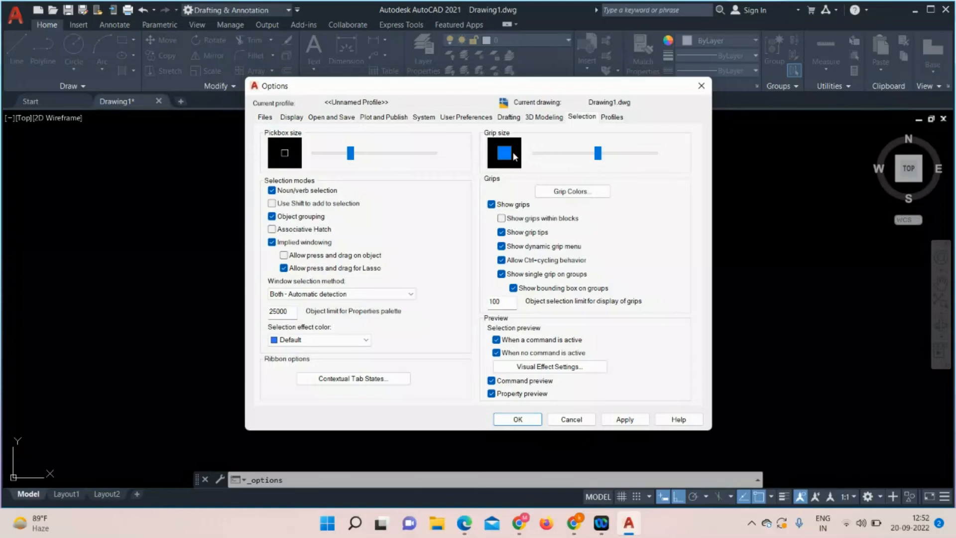
{"action": "left_click_drag", "start_coordinate": [351, 158], "coordinate": [369, 159]}
{"action": "left_click_drag", "start_coordinate": [598, 153], "coordinate": [603, 153]}
{"action": "left_click", "coordinate": [518, 420]}
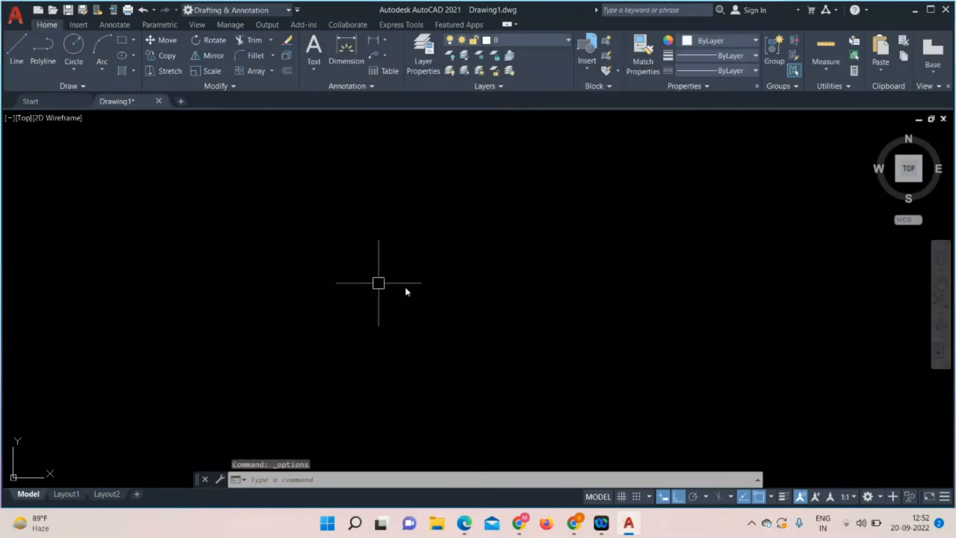